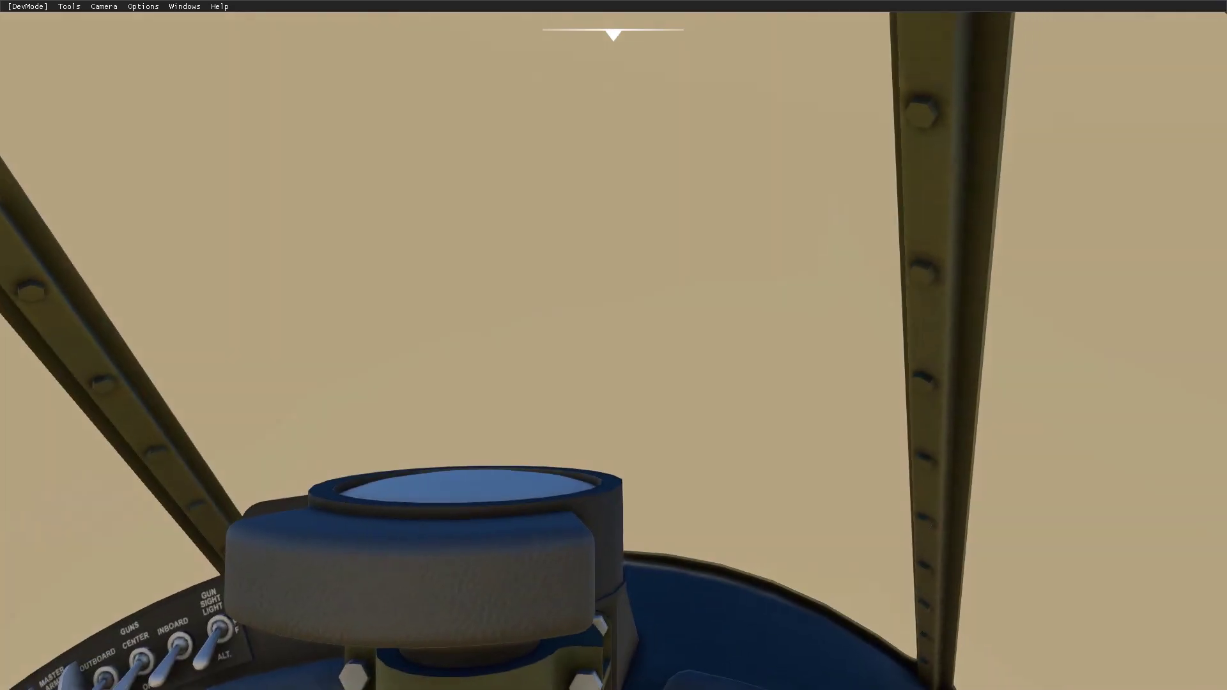
Pause the sim on its Options screen, shrink it to a small window, and launch msfsLegacyImporter.exe.
key(alt+Return)
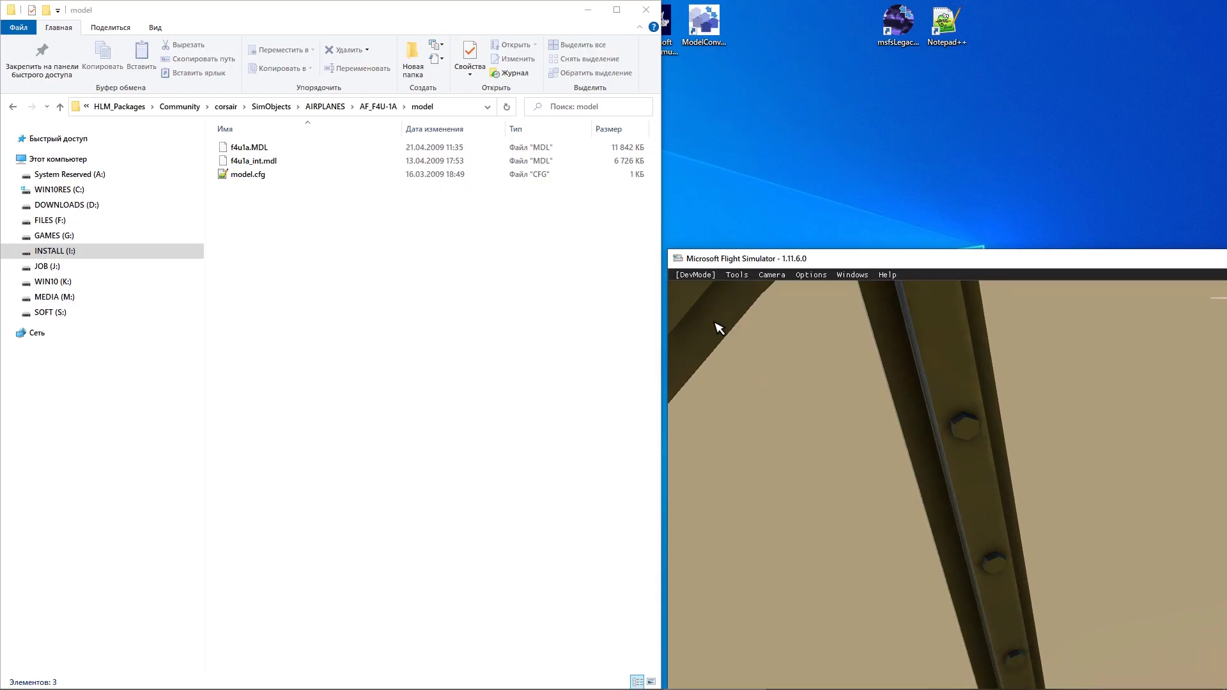
key(Escape)
drag(665, 252, 1164, 576)
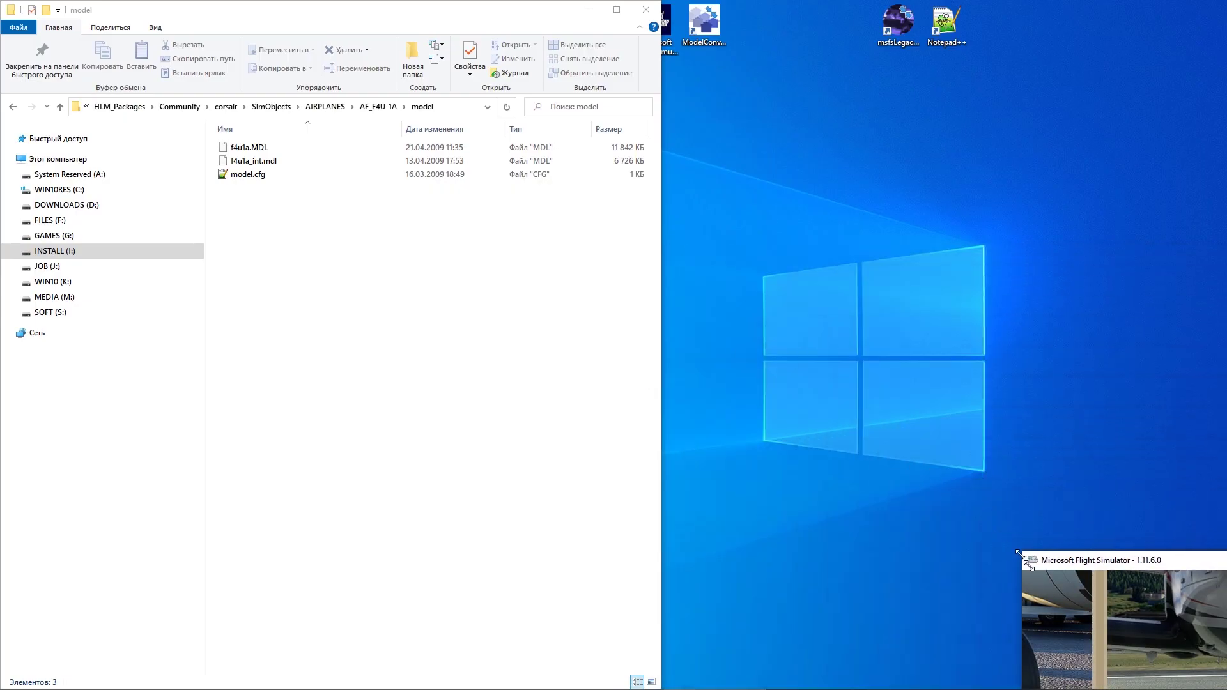
drag(1142, 560, 430, 269)
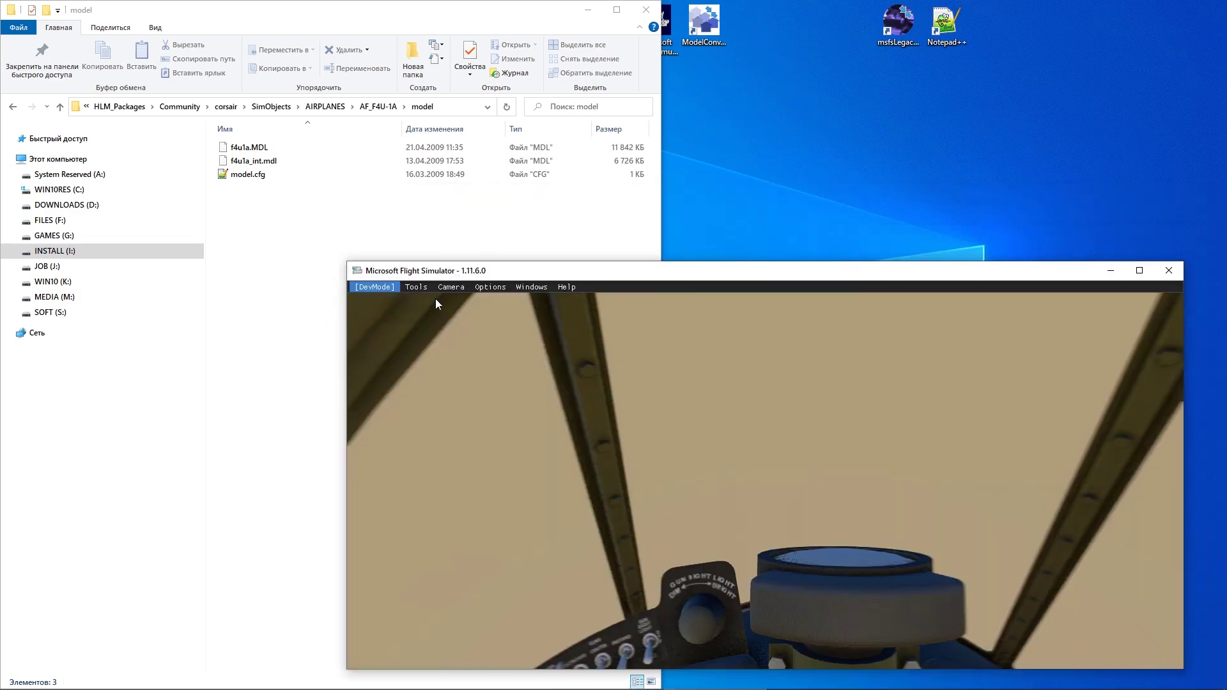
drag(350, 424, 604, 356)
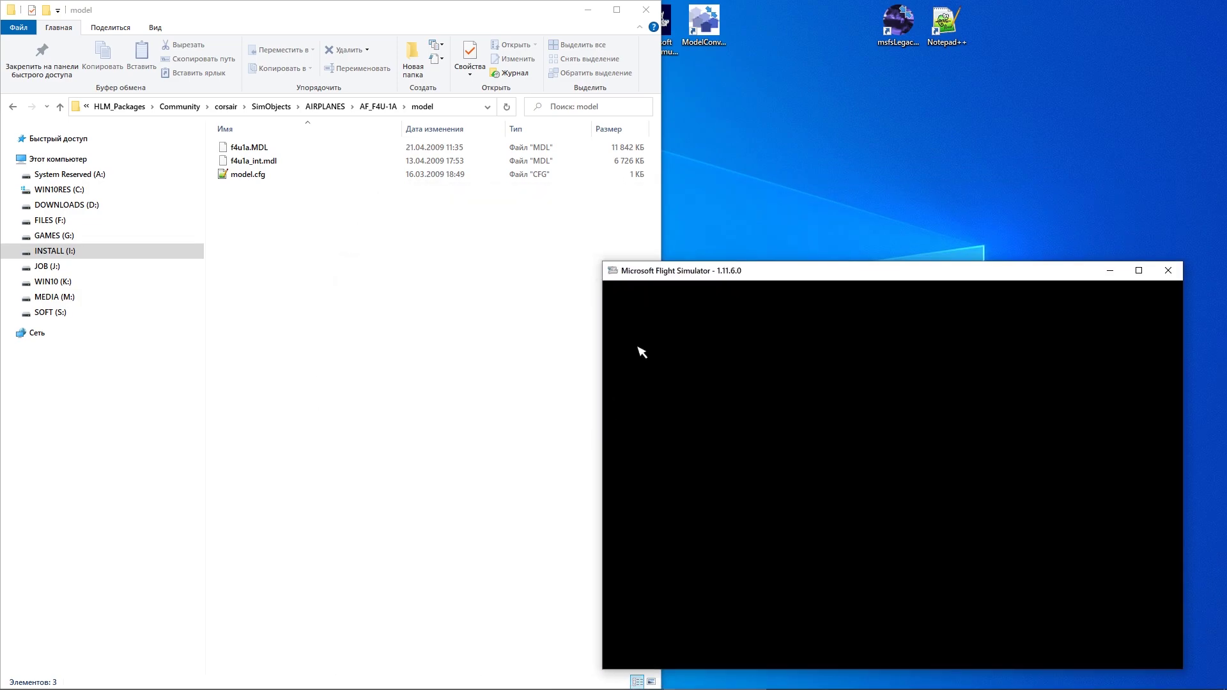
double_click(898, 23)
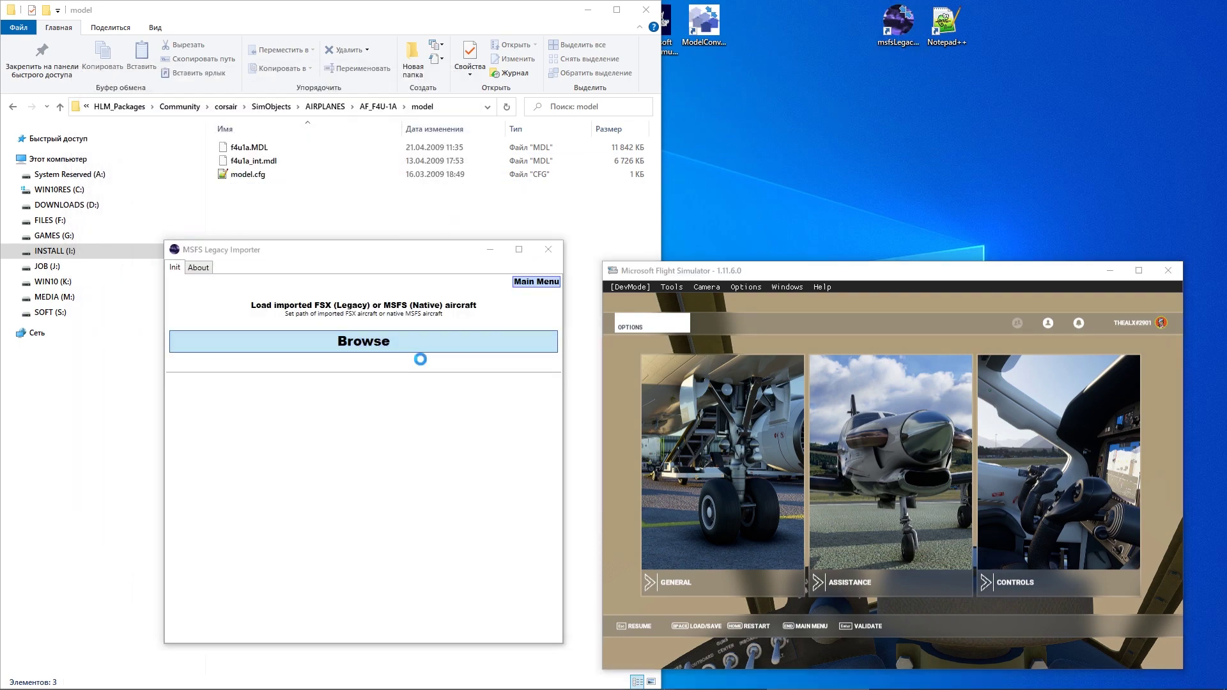
Load the corsair folder, make a backup of its interior model, and close the importer.
click(419, 347)
click(405, 352)
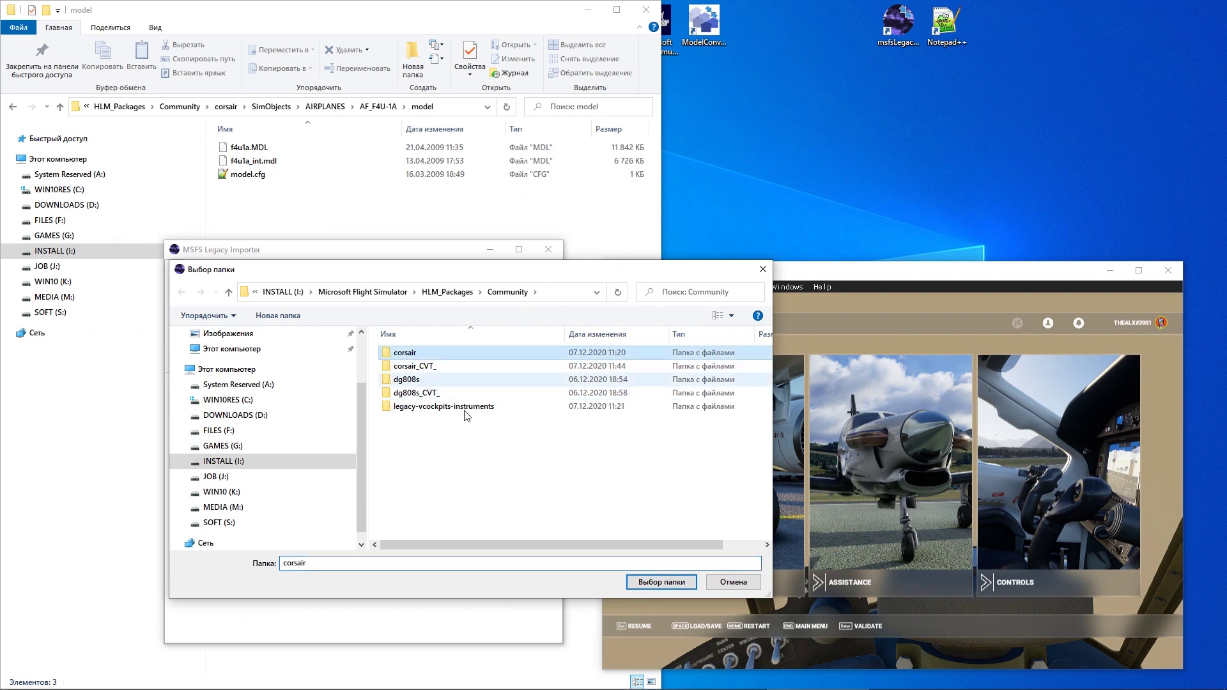
click(662, 582)
click(418, 268)
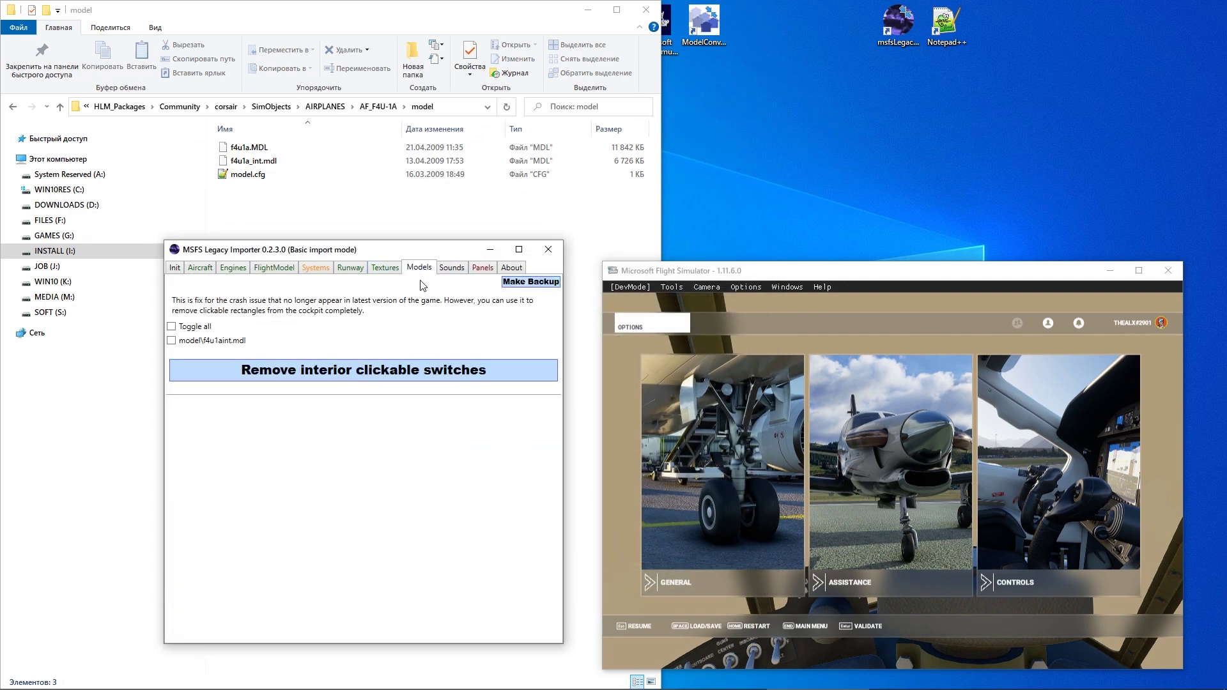
click(526, 283)
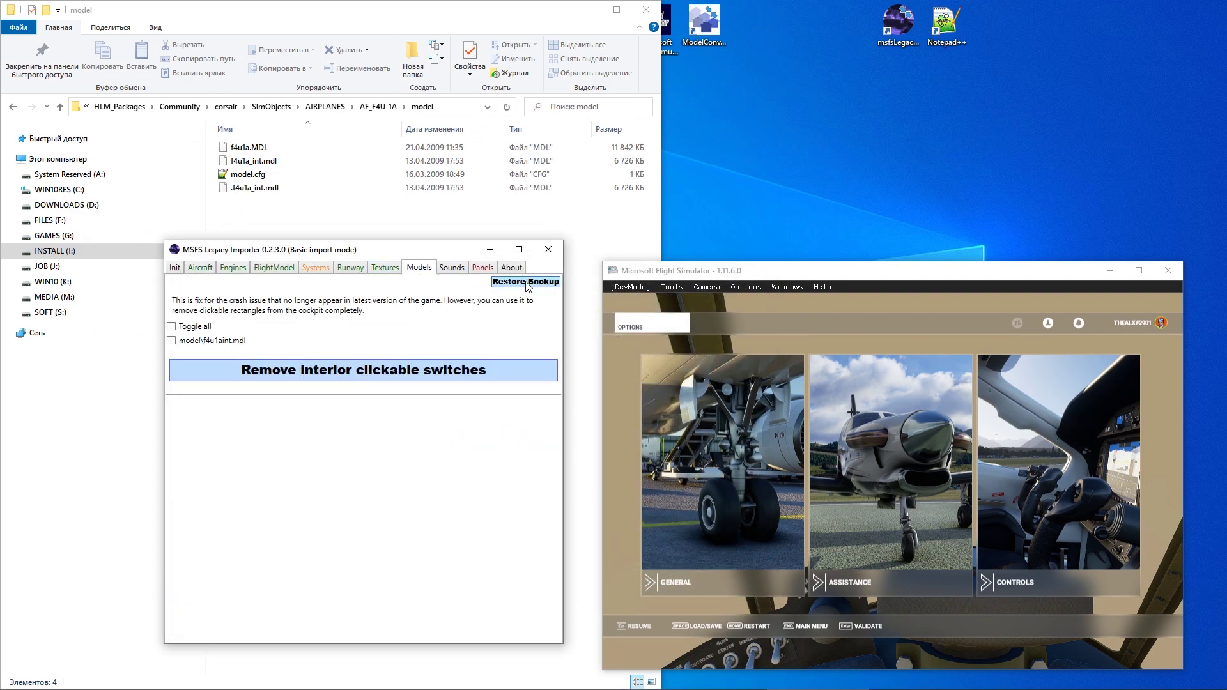
click(557, 256)
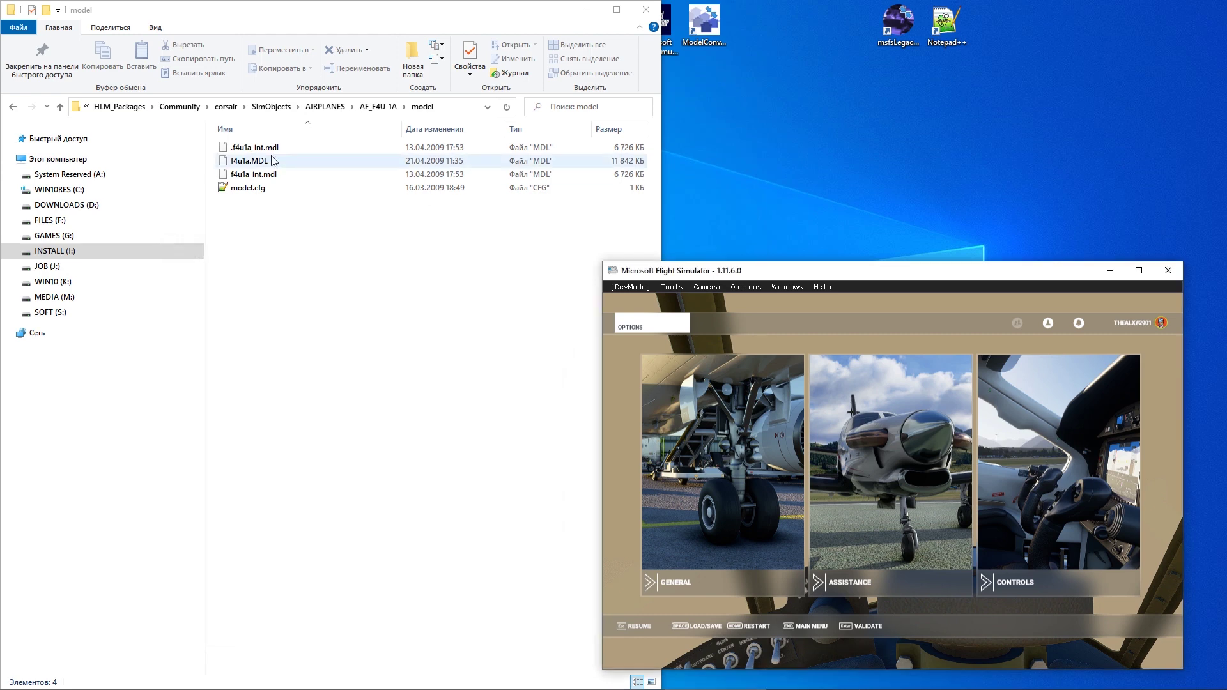
click(254, 148)
mouse_move(306, 154)
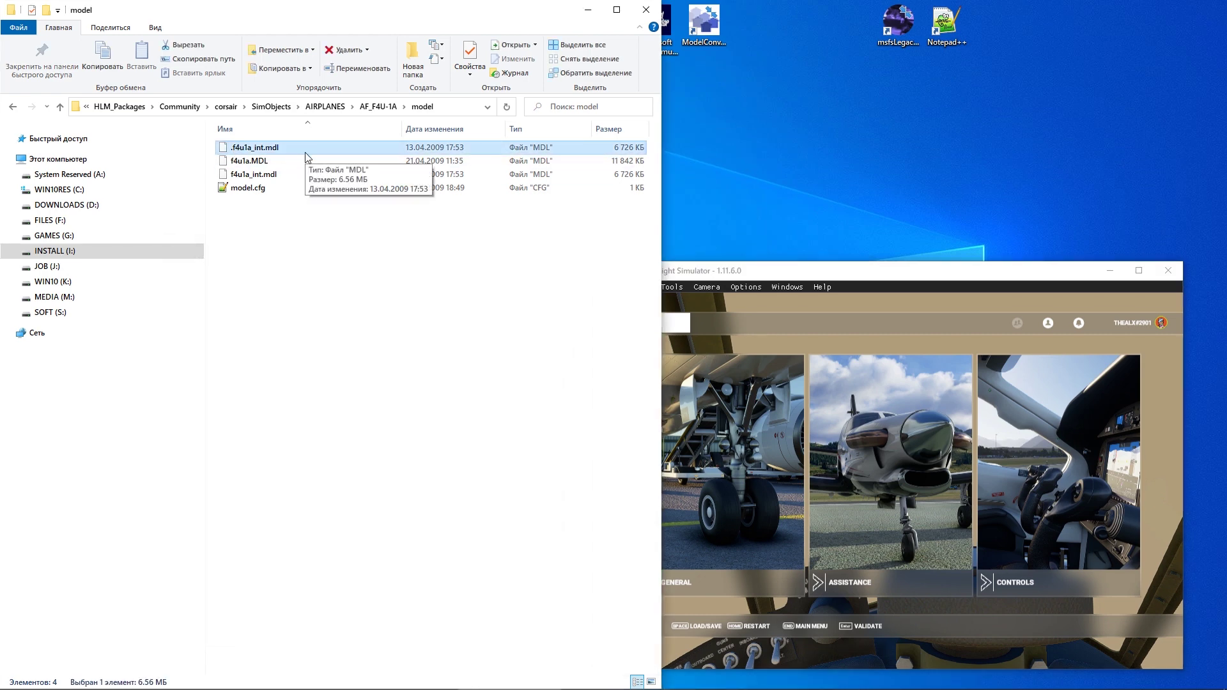
Launch ModelConverterX and import f4u1a_int.mdl from the corsair model folder.
click(713, 33)
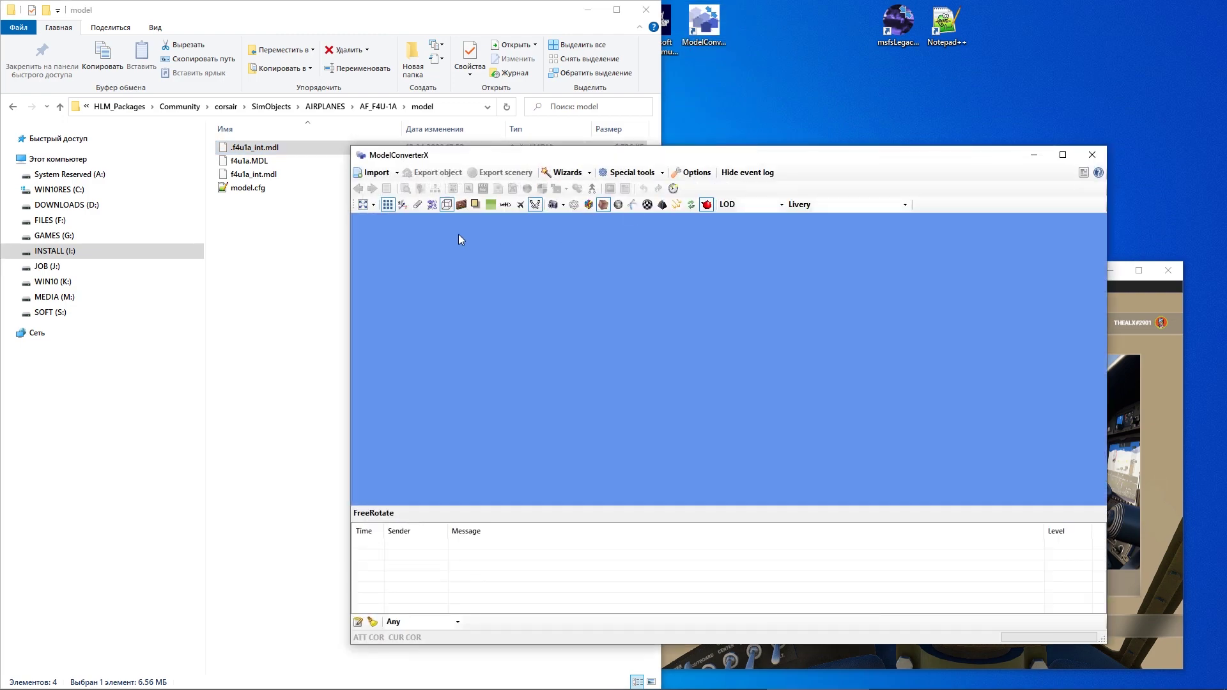
click(373, 173)
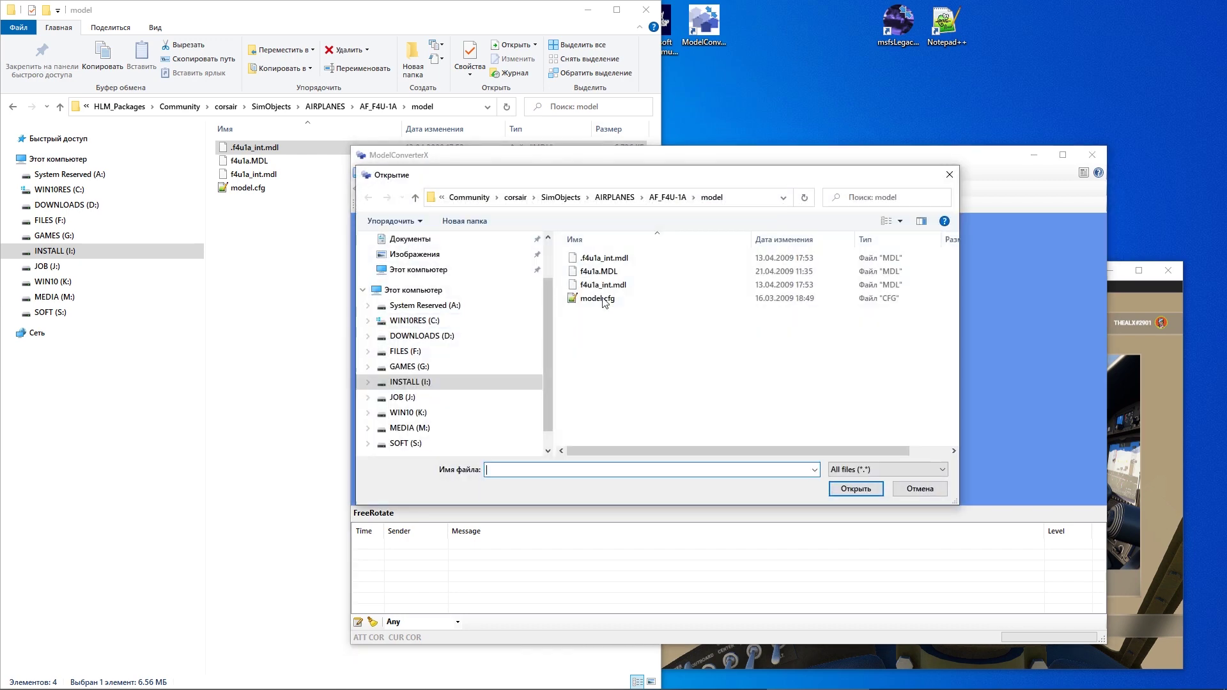
click(597, 285)
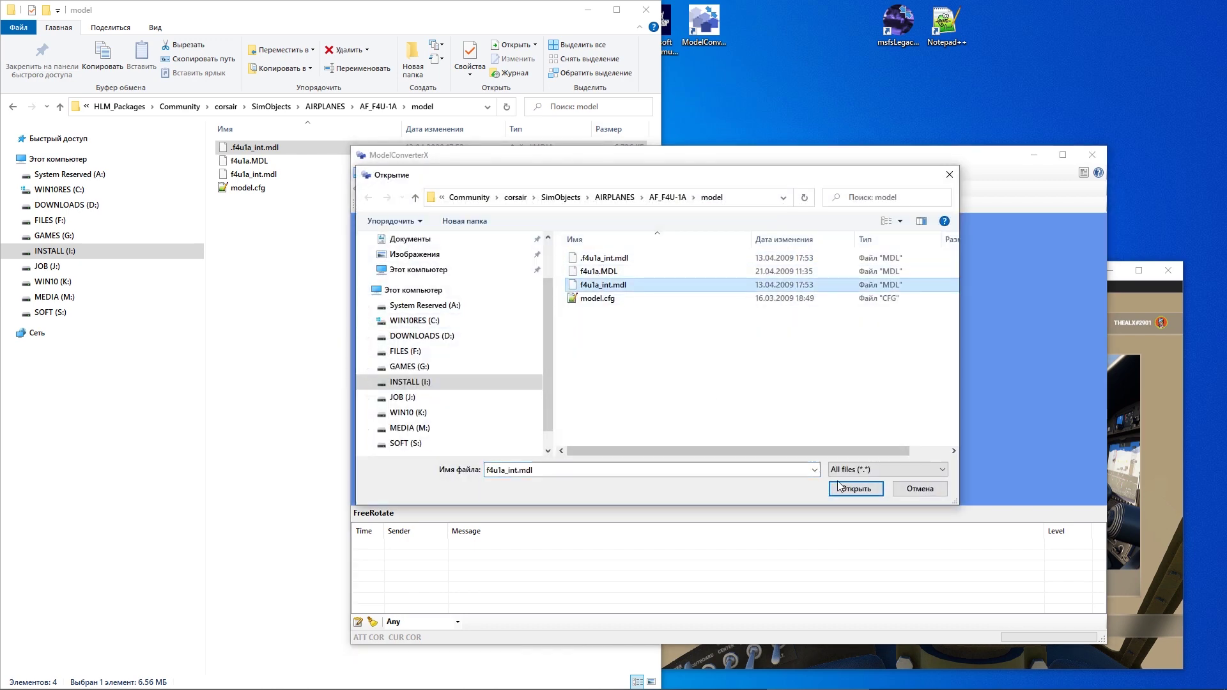
click(855, 489)
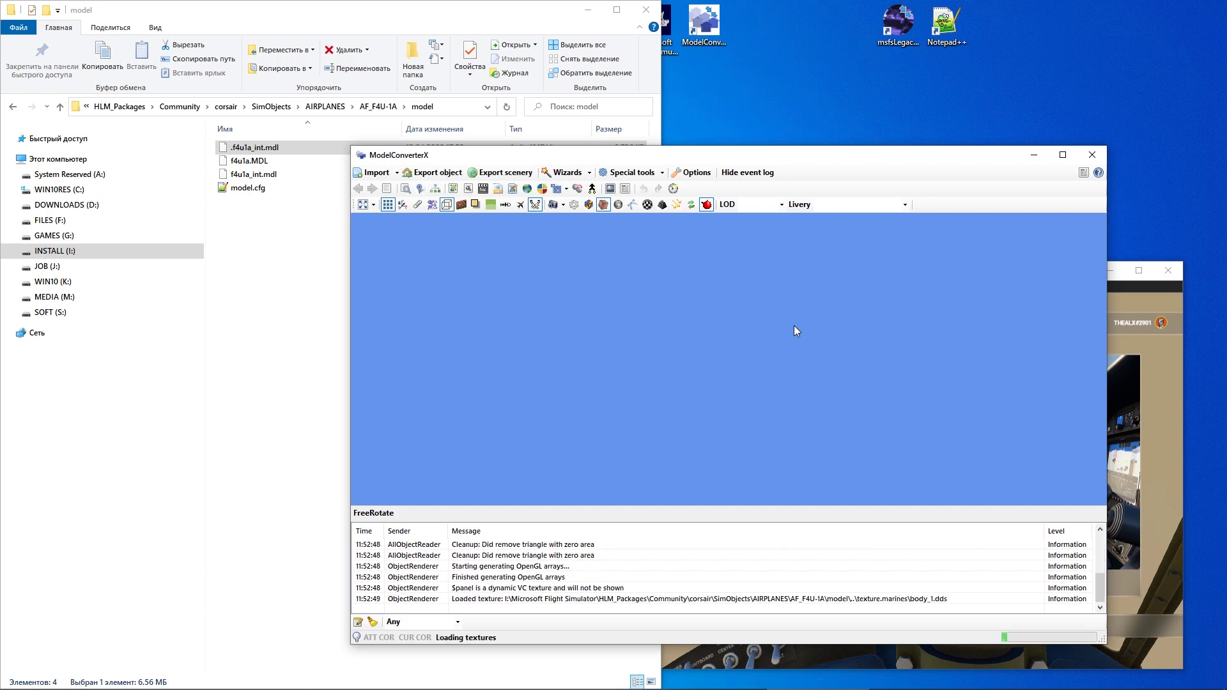
Orbit the Corsair to face it head-on and bring up the Material Editor.
mouse_move(641, 373)
mouse_down()
mouse_move(866, 346)
mouse_move(782, 341)
mouse_up()
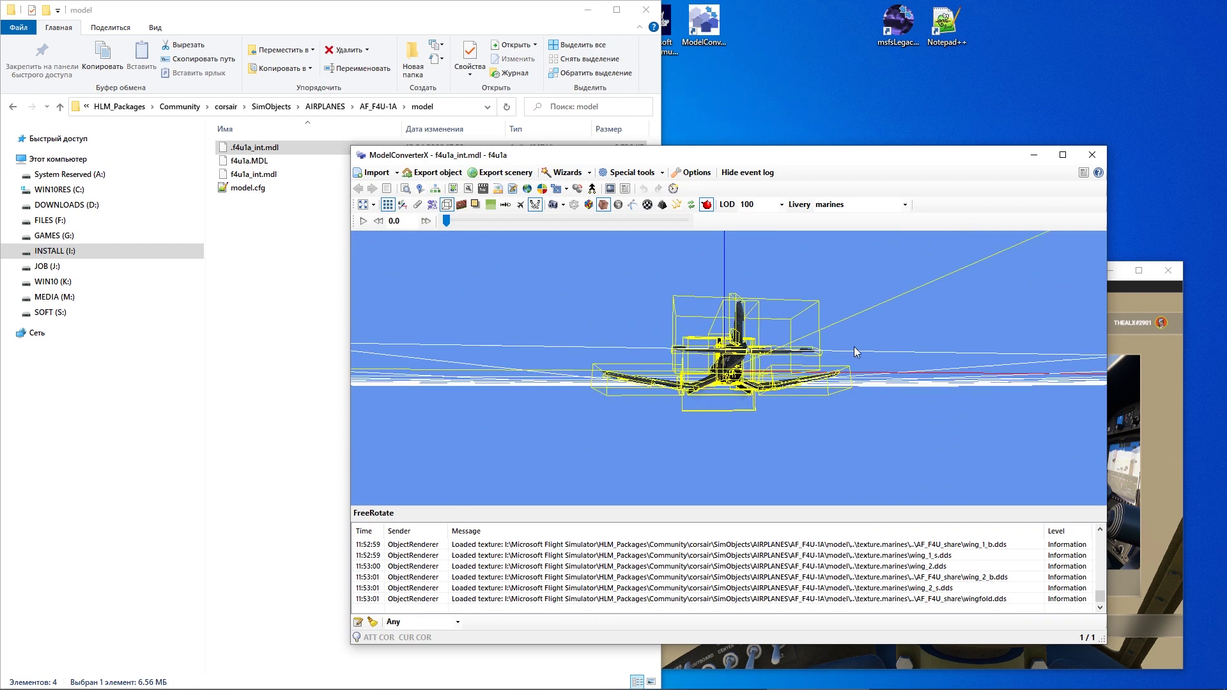
scroll(782, 341, up, 2)
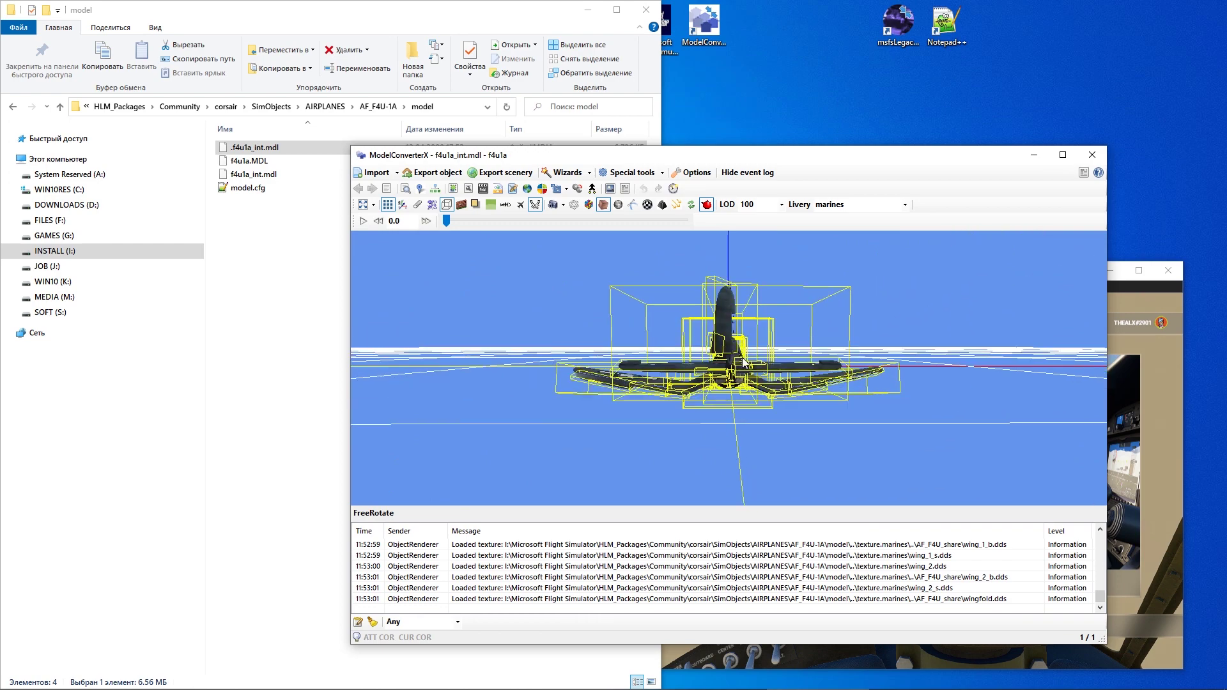
scroll(767, 347, up, 2)
scroll(752, 354, up, 3)
scroll(742, 358, up, 2)
scroll(742, 358, down, 3)
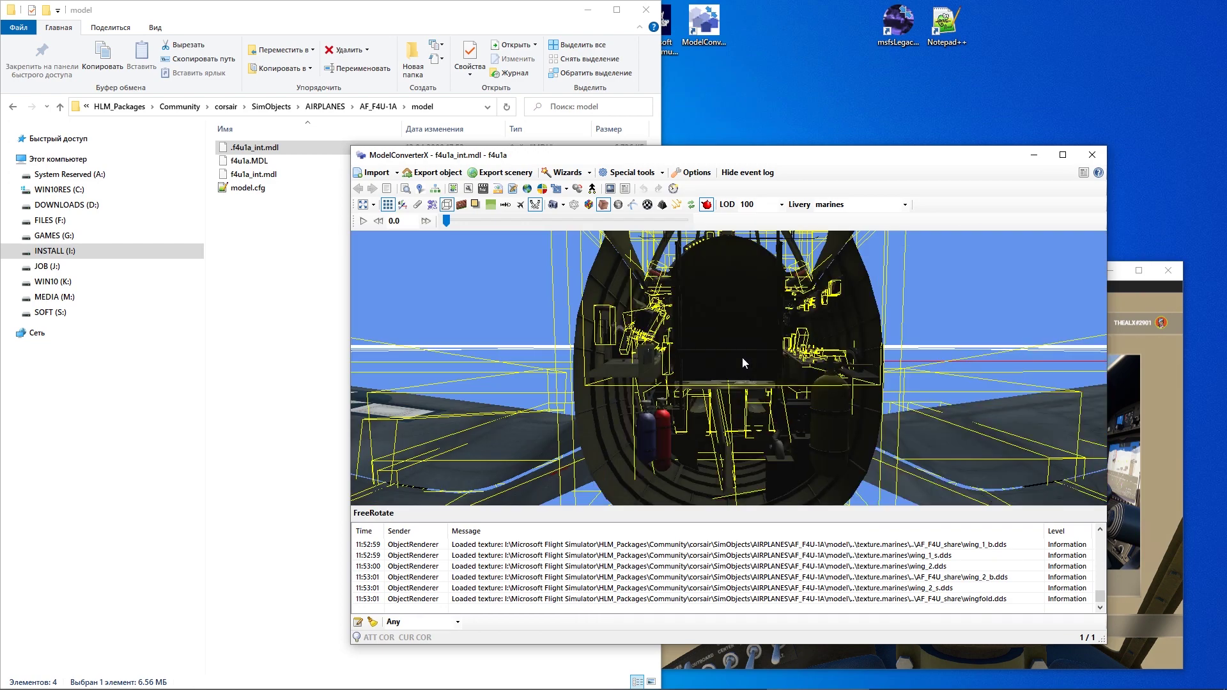
scroll(742, 357, down, 5)
scroll(742, 368, up, 2)
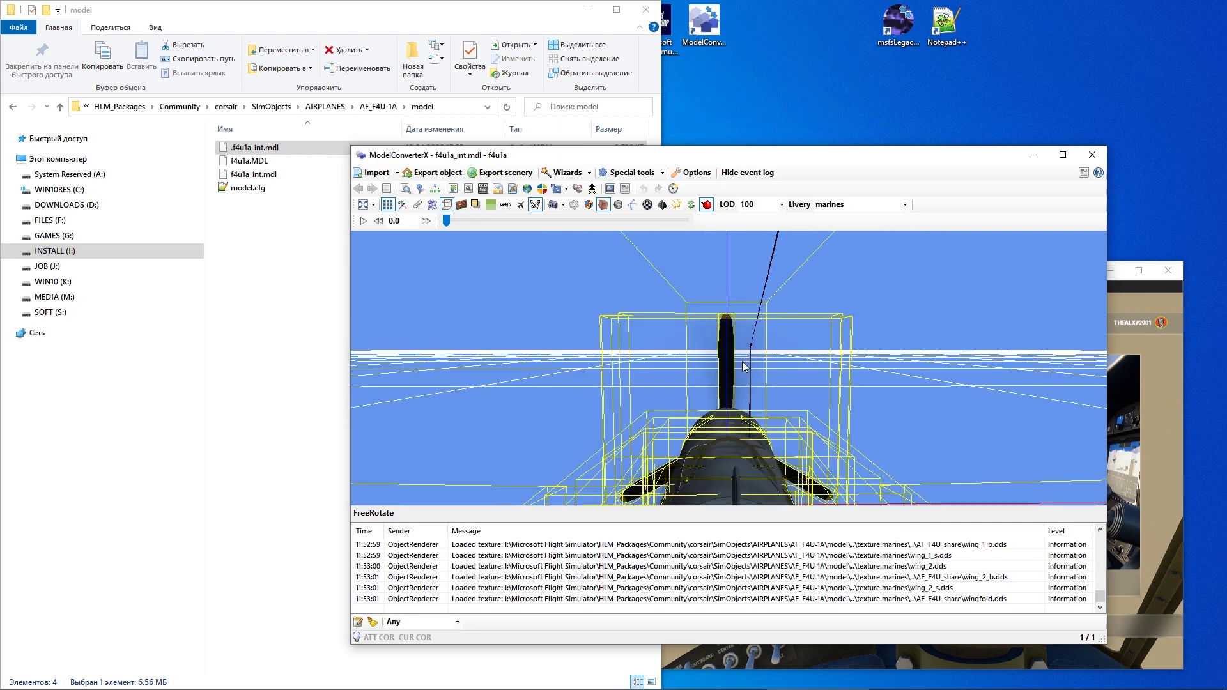
scroll(743, 366, up, 2)
scroll(744, 365, up, 2)
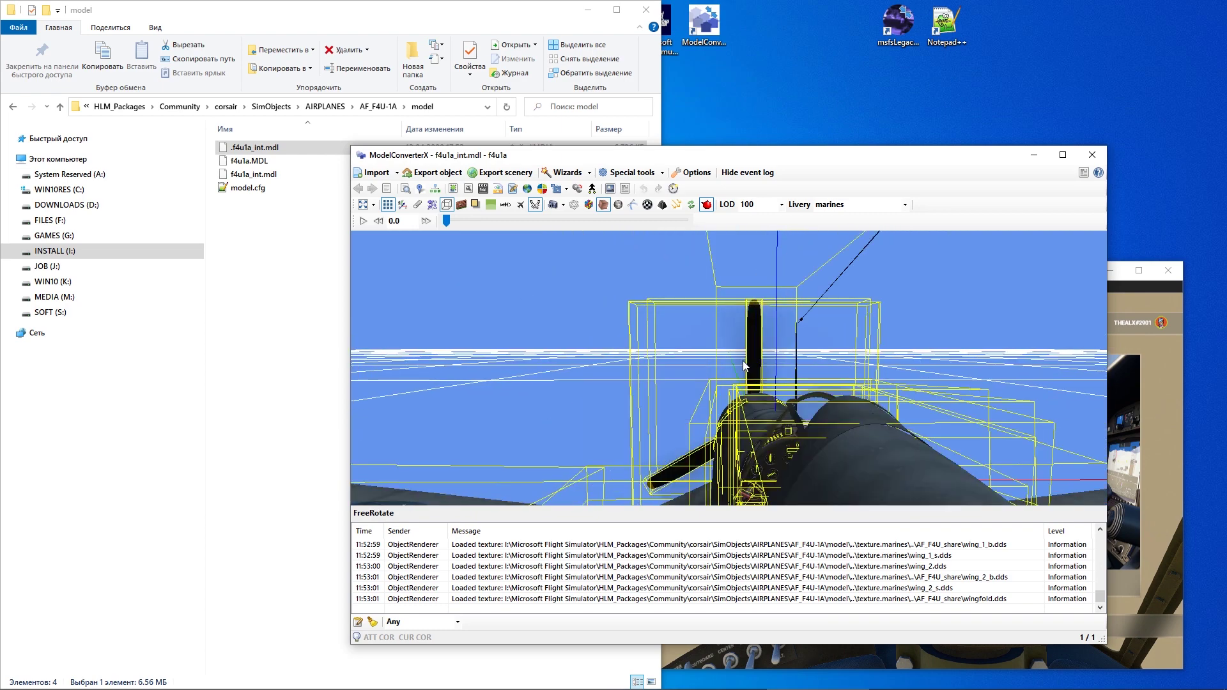
scroll(744, 366, up, 2)
scroll(744, 365, up, 2)
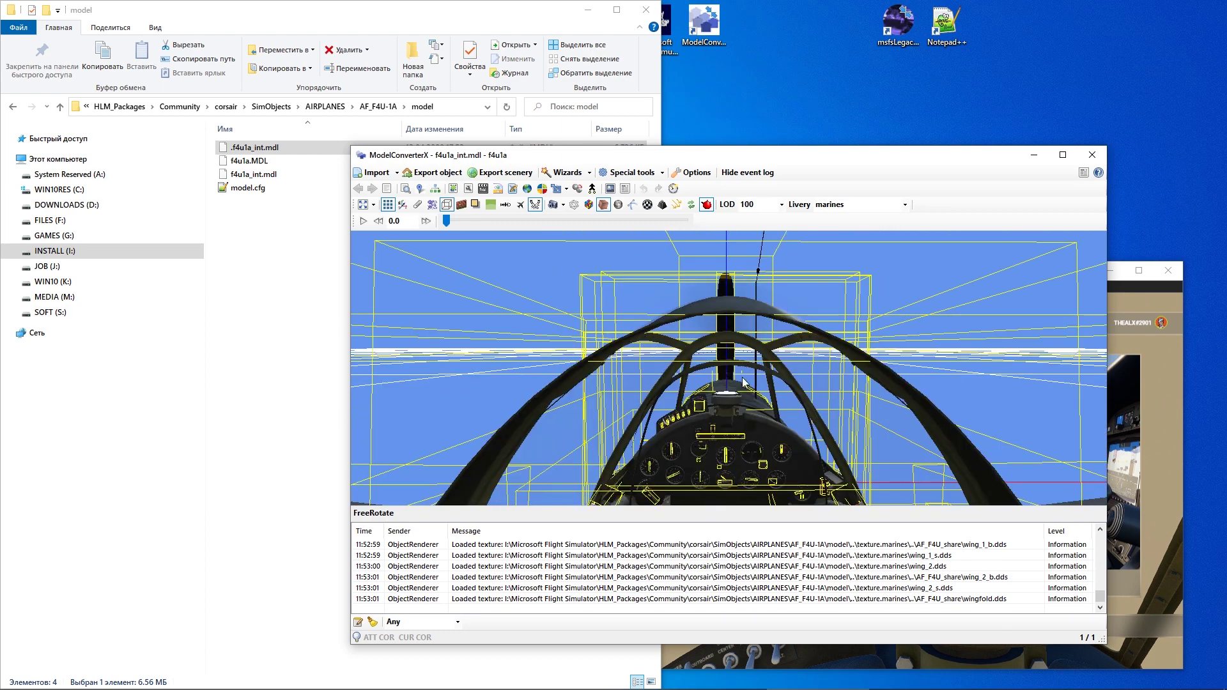
click(453, 189)
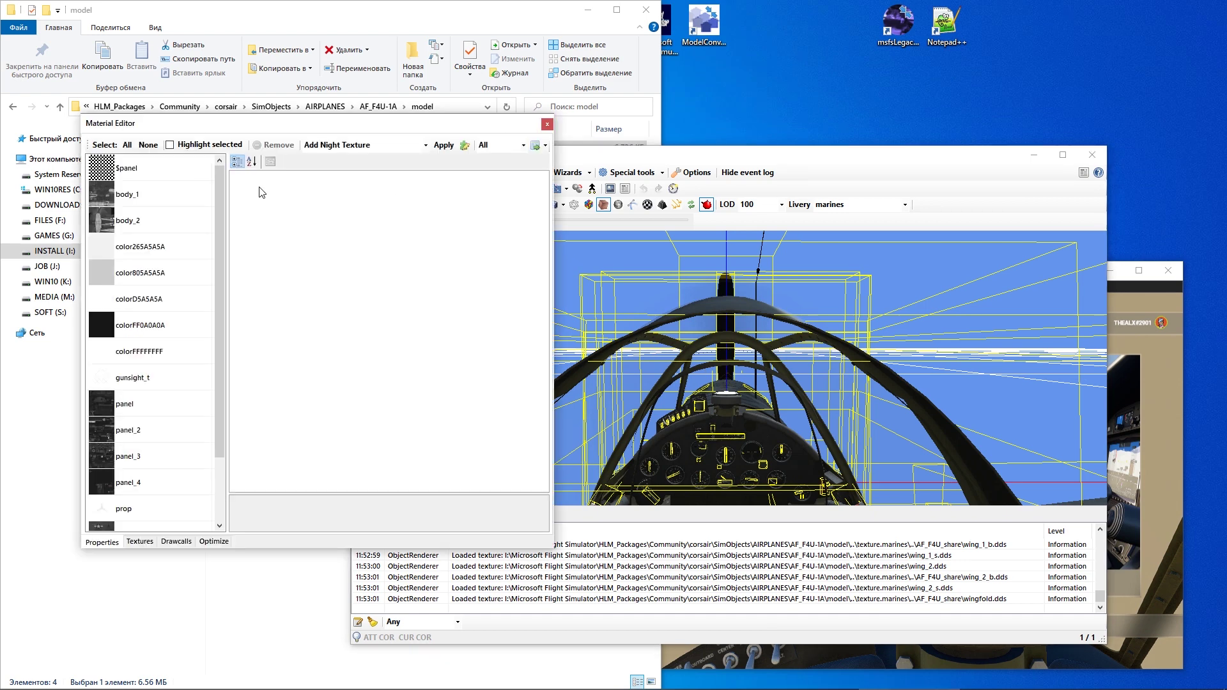
Select the colorD5A5A5 glass material and set its Destination and Source Blend both to One.
click(143, 171)
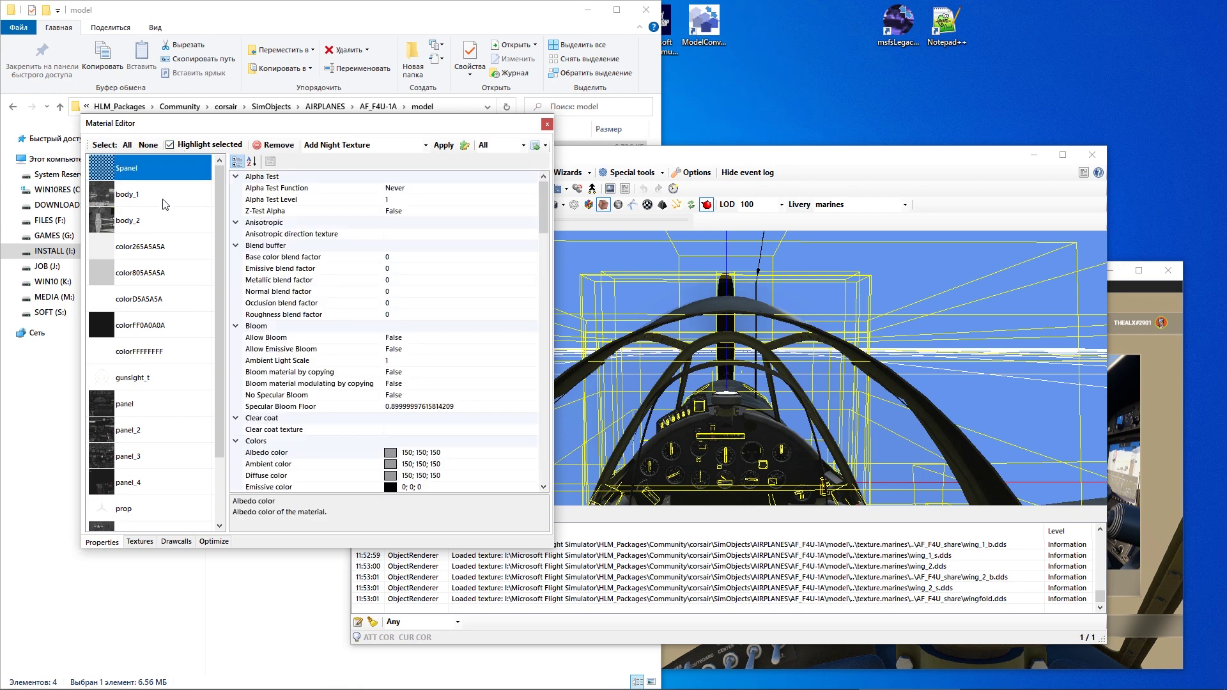
key(Down)
key(Down)
key(Down)
key(Down)
key(Down)
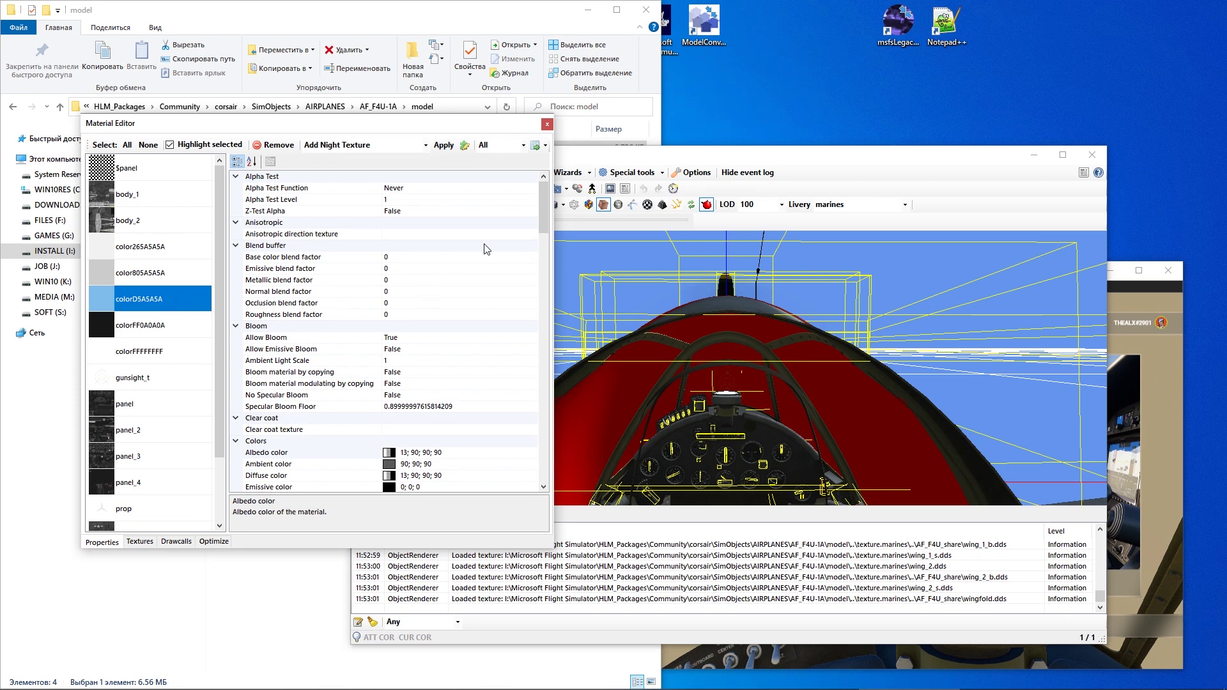
drag(542, 202, 539, 277)
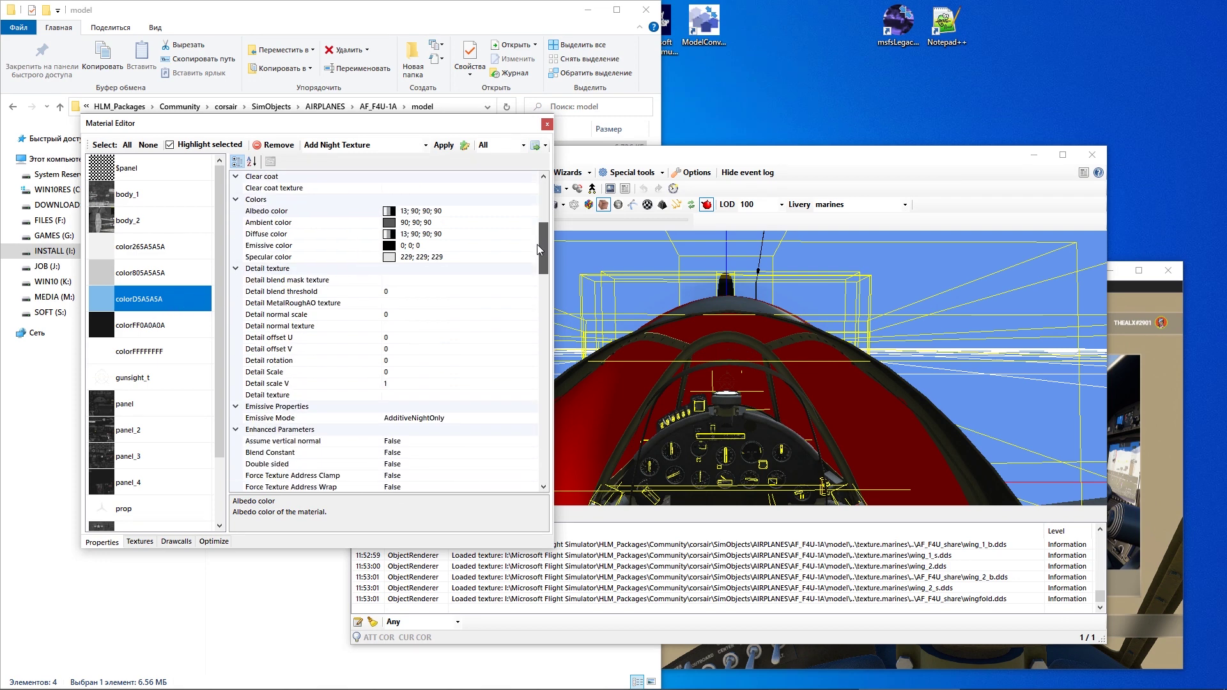
scroll(539, 277, down, 1)
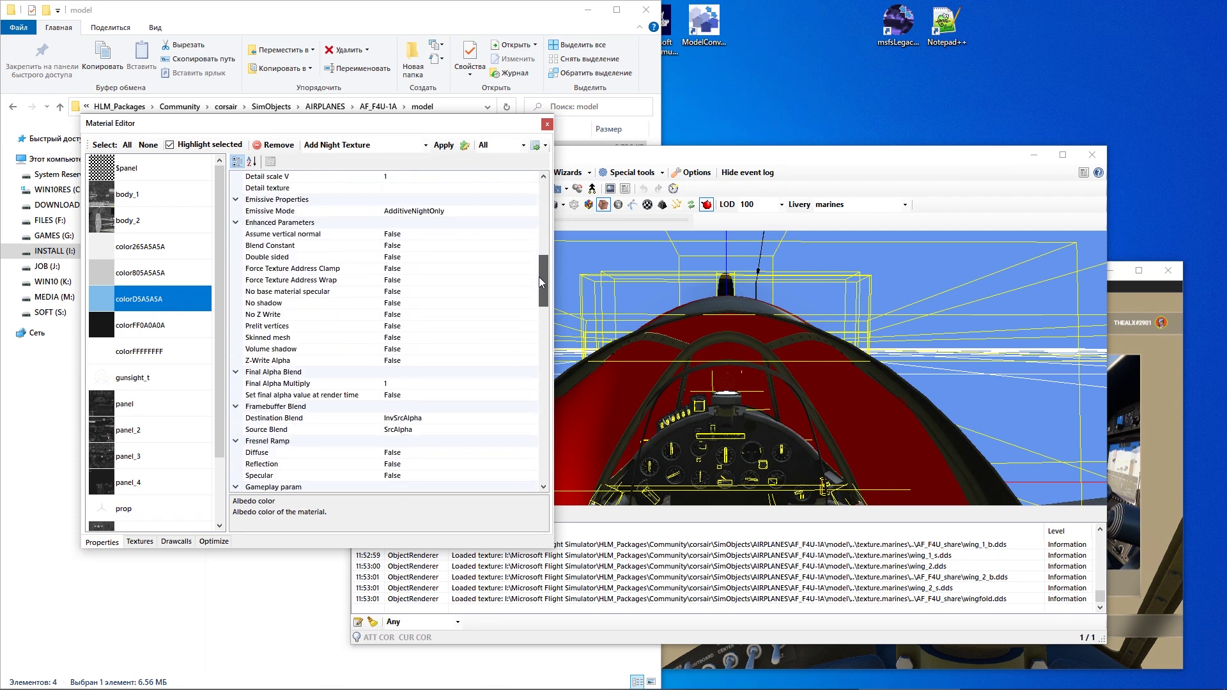
scroll(539, 276, down, 1)
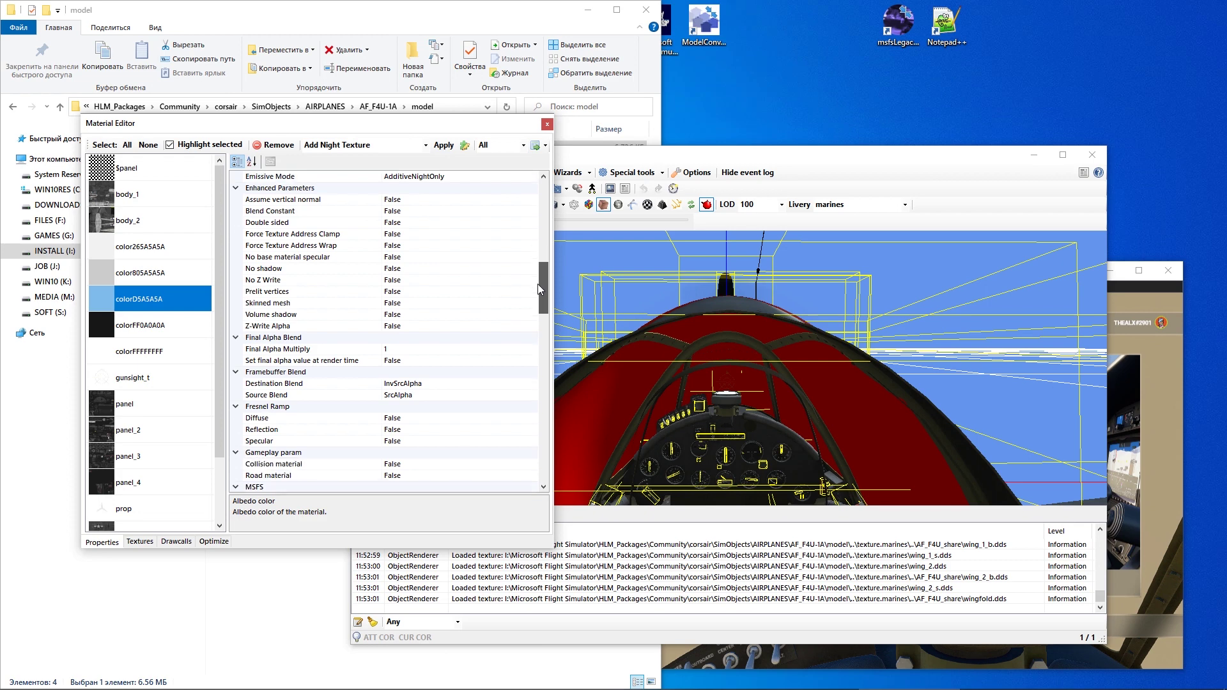
click(410, 386)
click(532, 384)
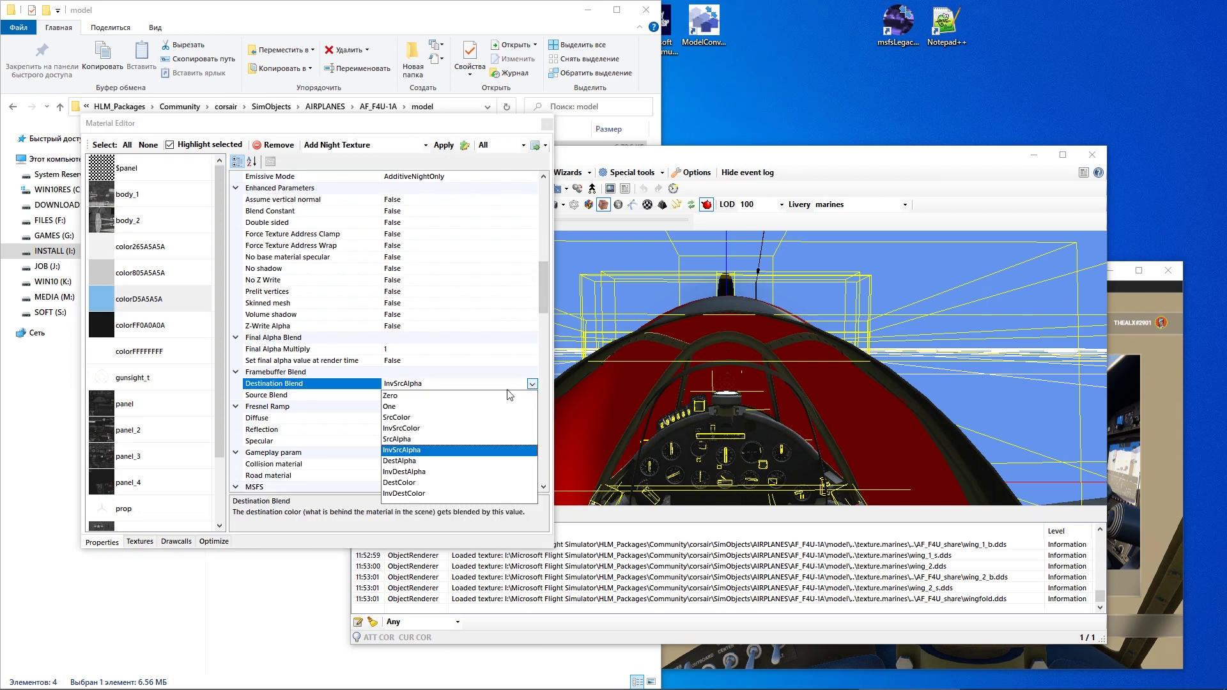
click(393, 407)
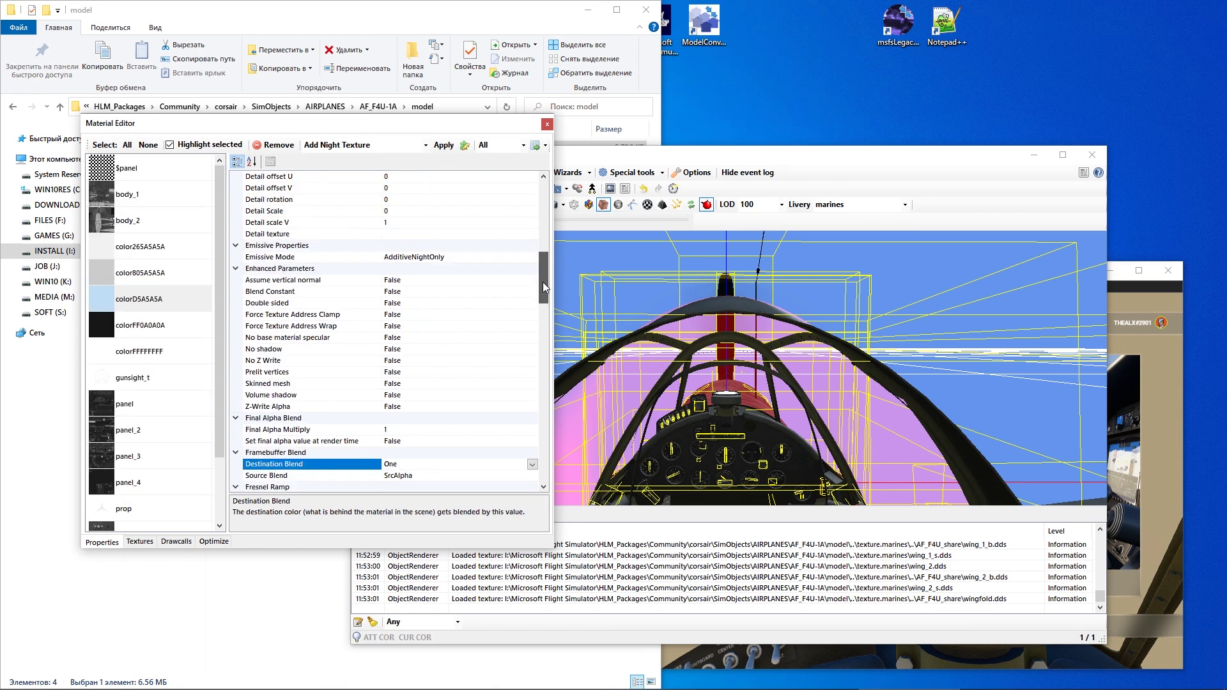
drag(548, 282, 542, 303)
click(512, 386)
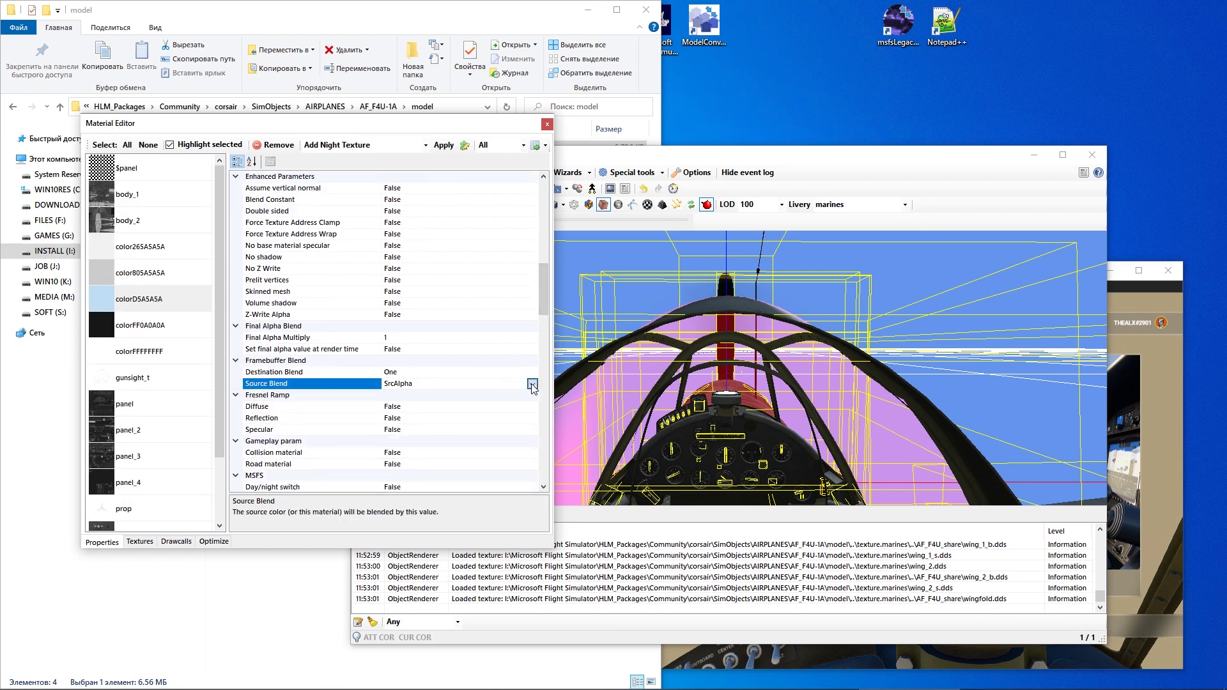
click(532, 385)
click(396, 408)
Close the Material Editor and export the model over f4u1a_int.mdl, confirming the overwrite.
click(546, 124)
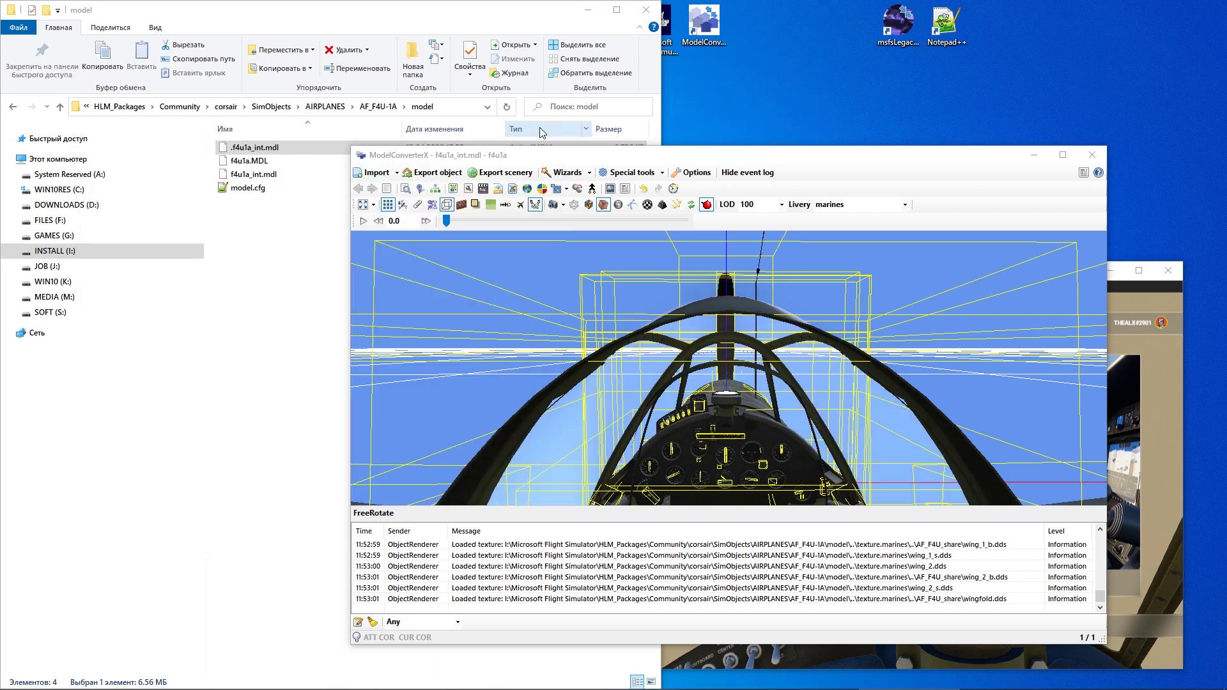
click(426, 178)
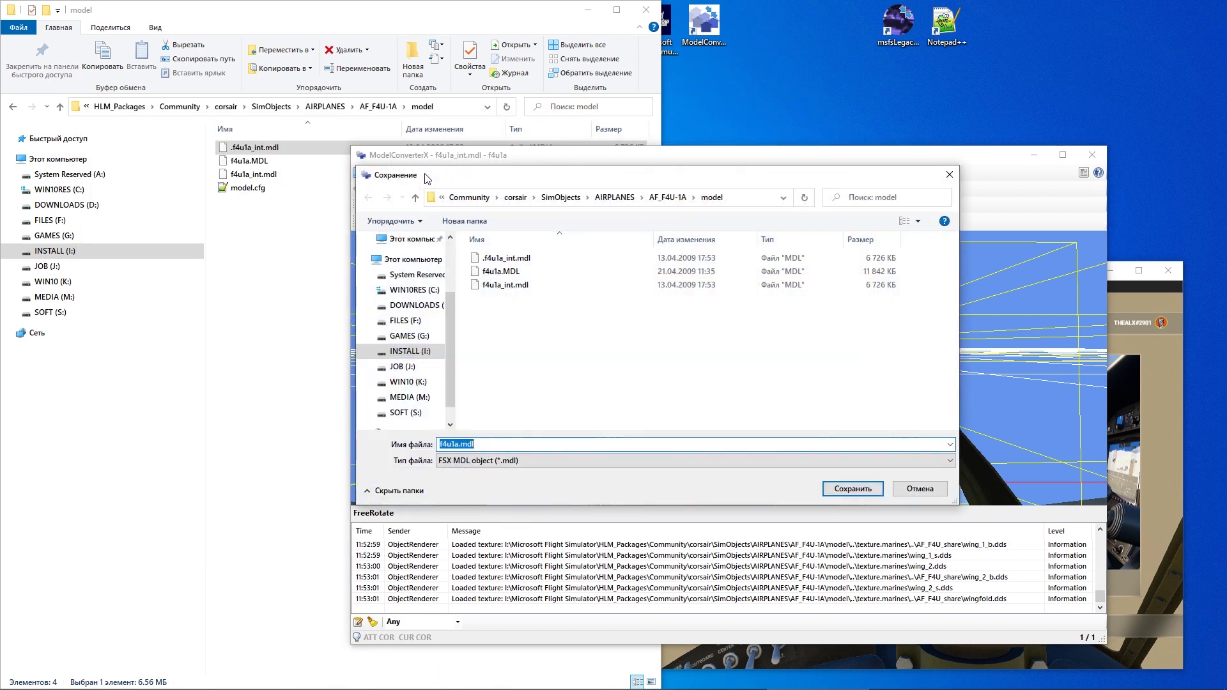
click(575, 285)
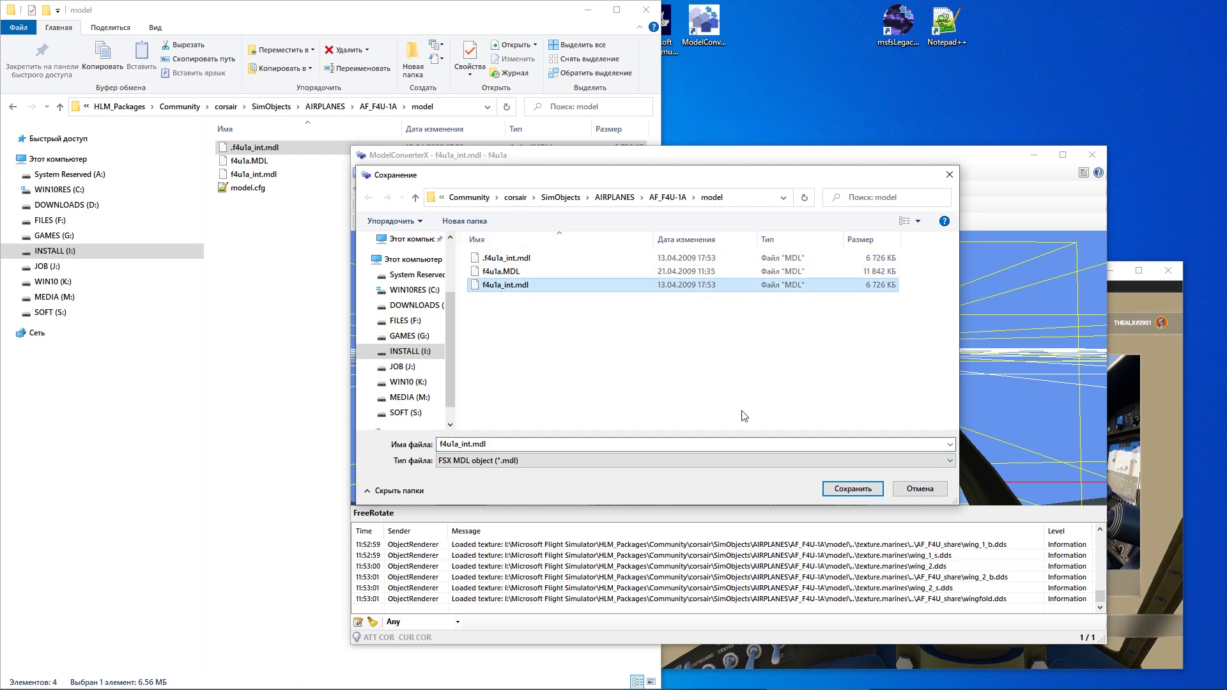
click(849, 488)
click(638, 352)
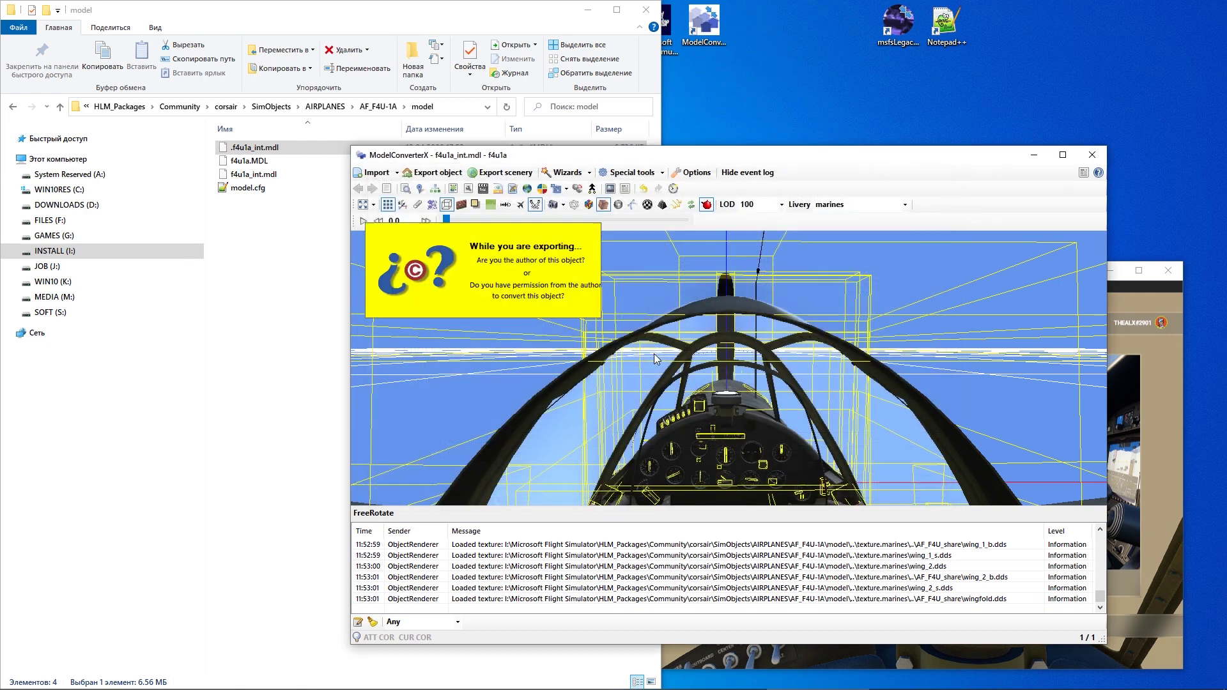
click(1121, 406)
Load the existing project in Project Editor, then open the Aircraft Editor's File menu to resync.
key(Escape)
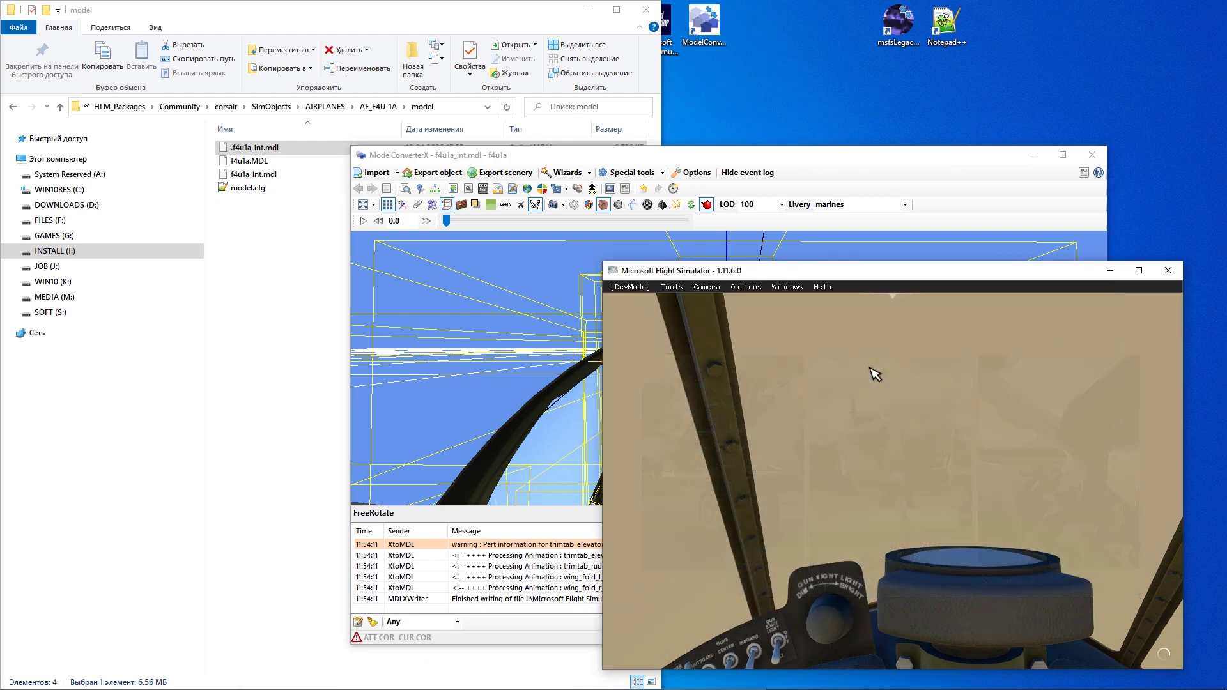
click(631, 287)
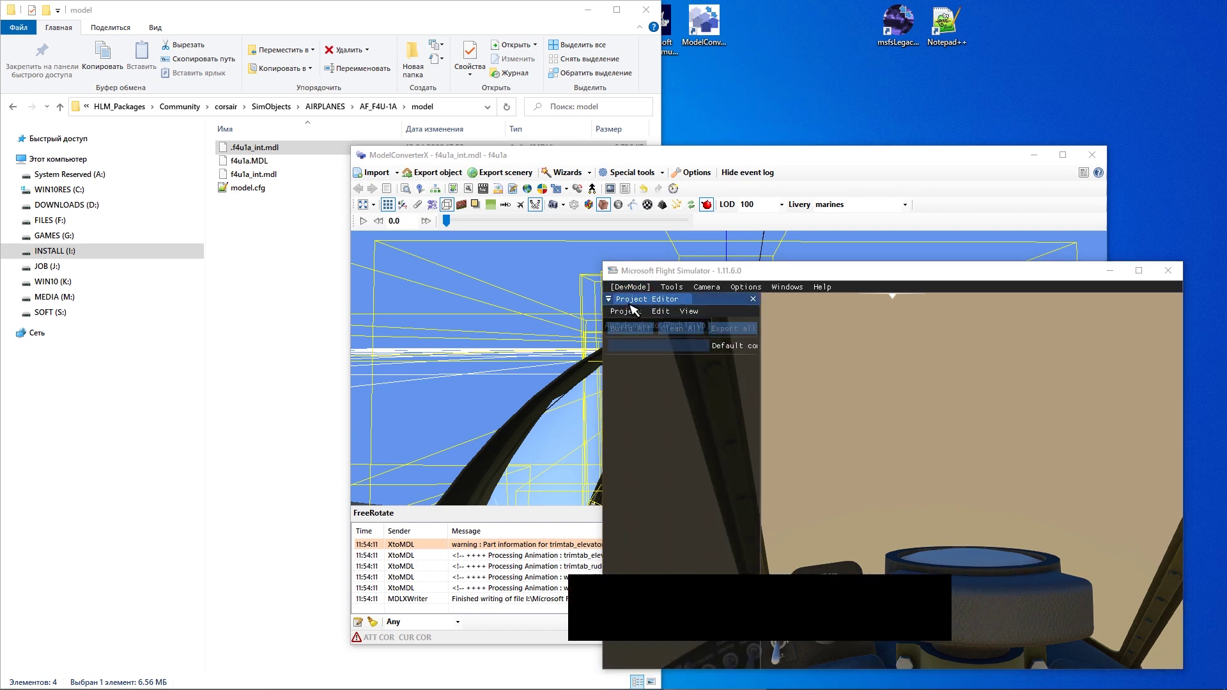
click(627, 633)
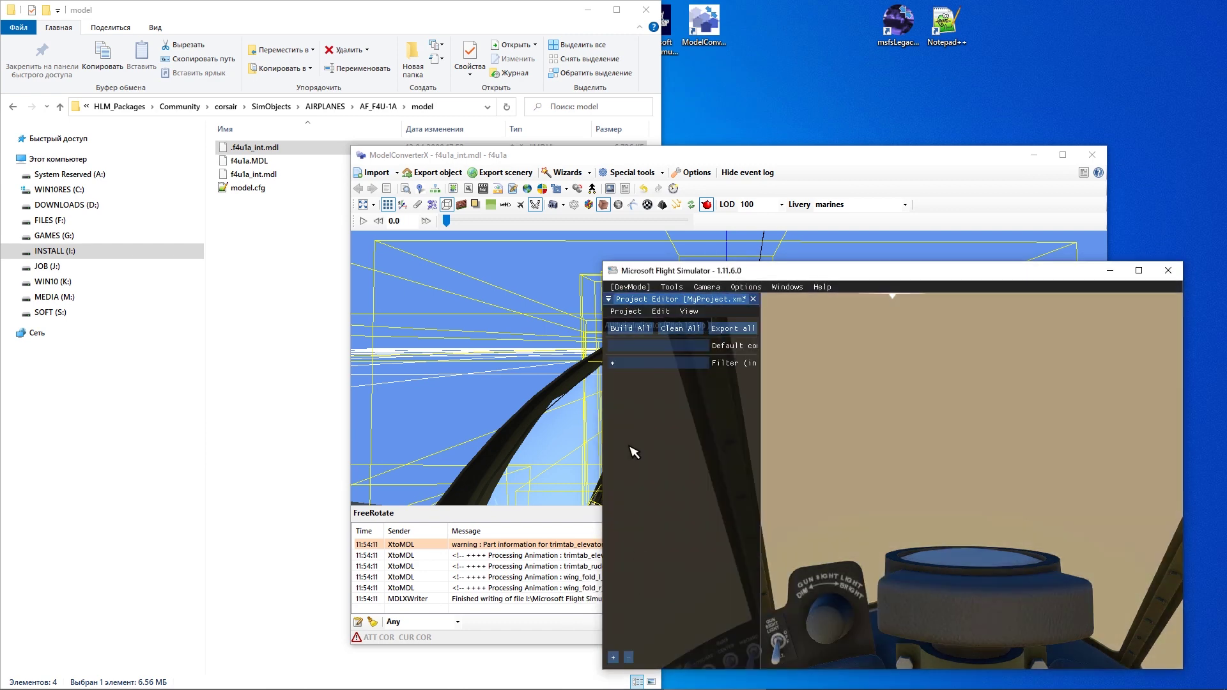
click(671, 287)
click(703, 356)
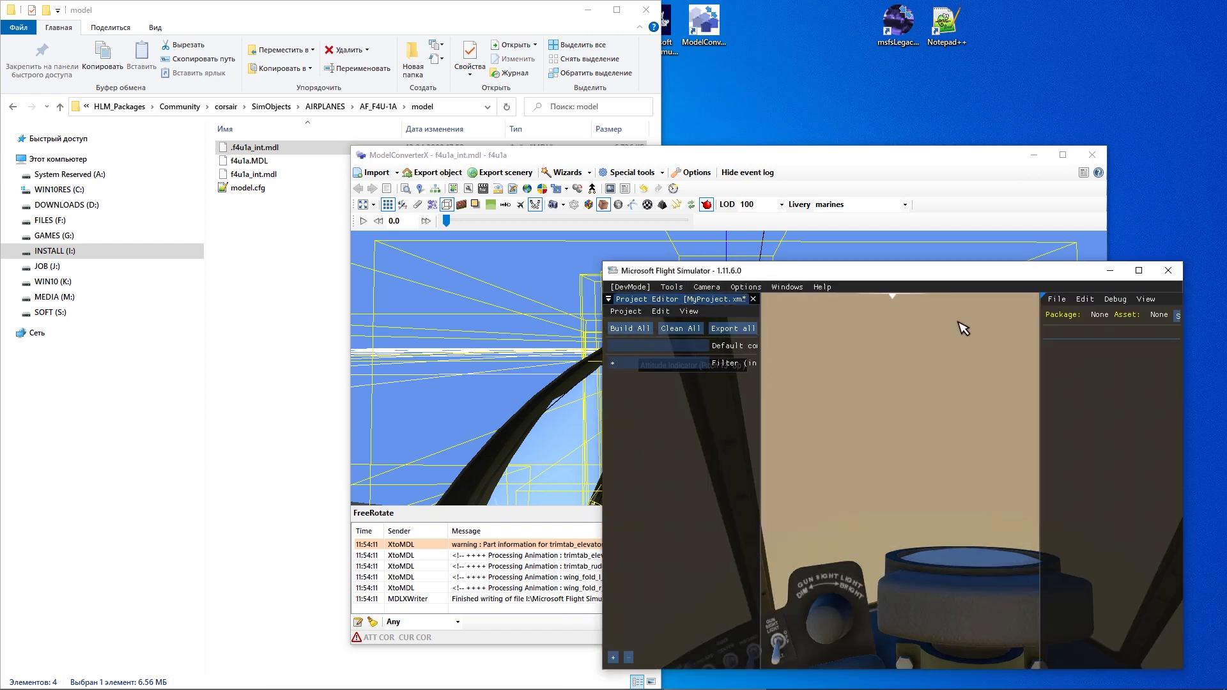
click(1056, 299)
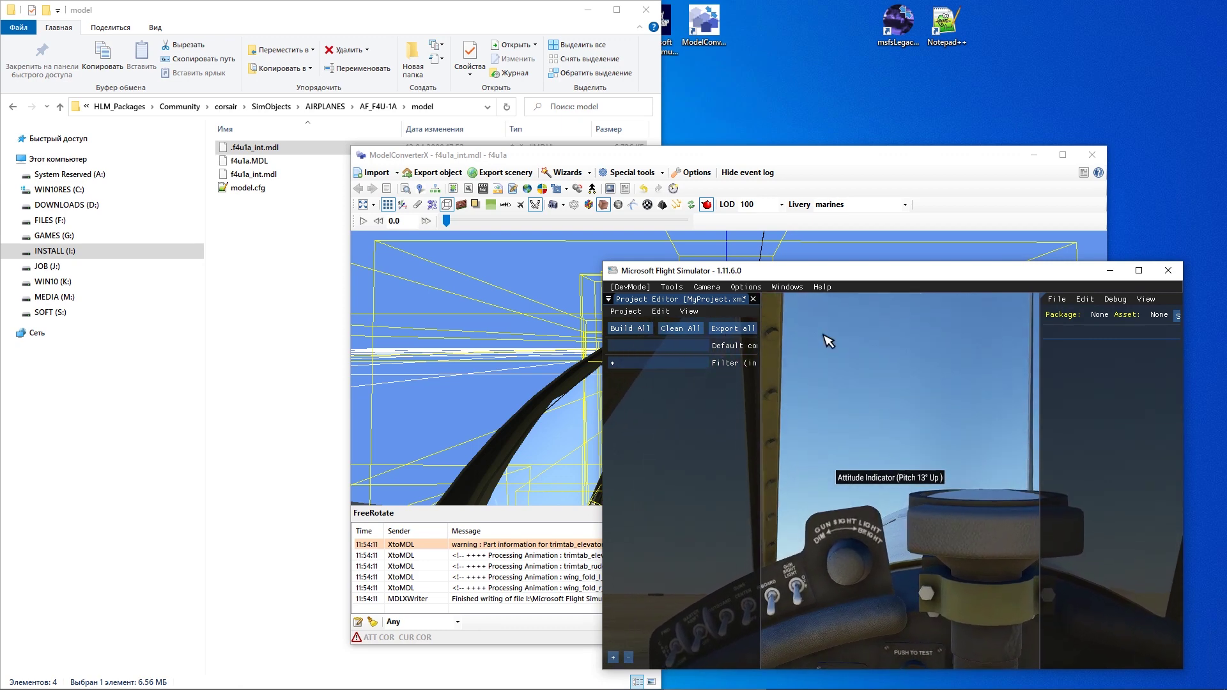
Set the sim's local time to night and look around the cockpit through the canopy.
click(747, 286)
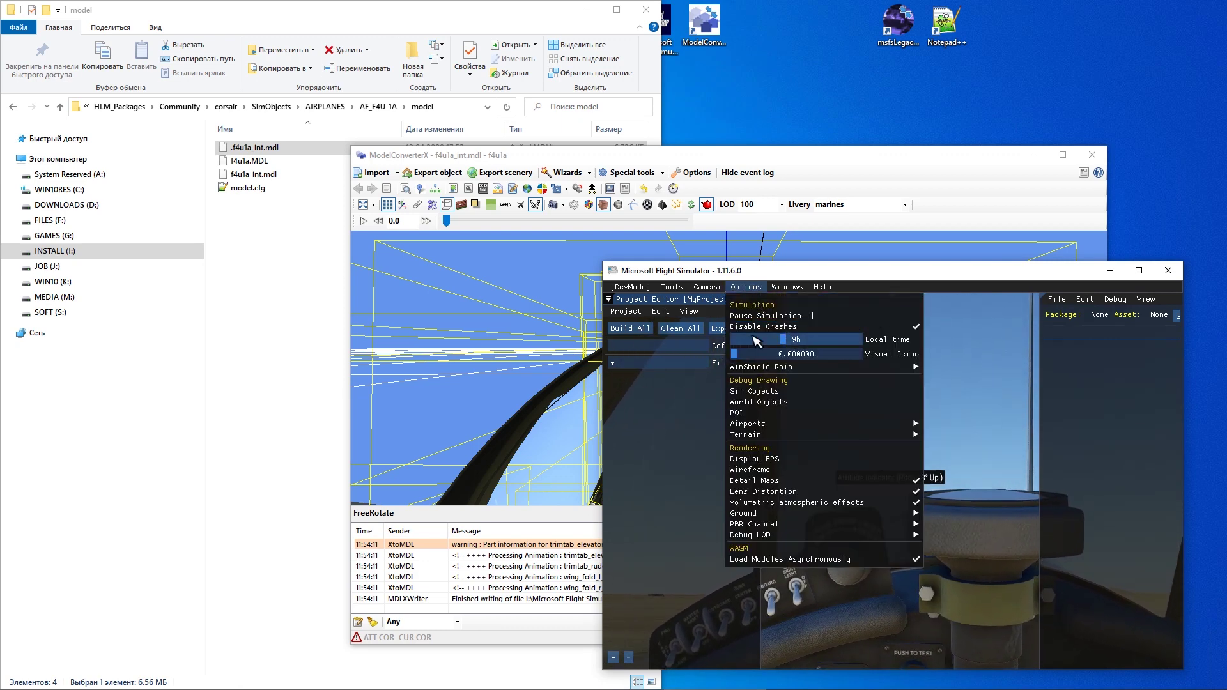
click(754, 341)
click(967, 502)
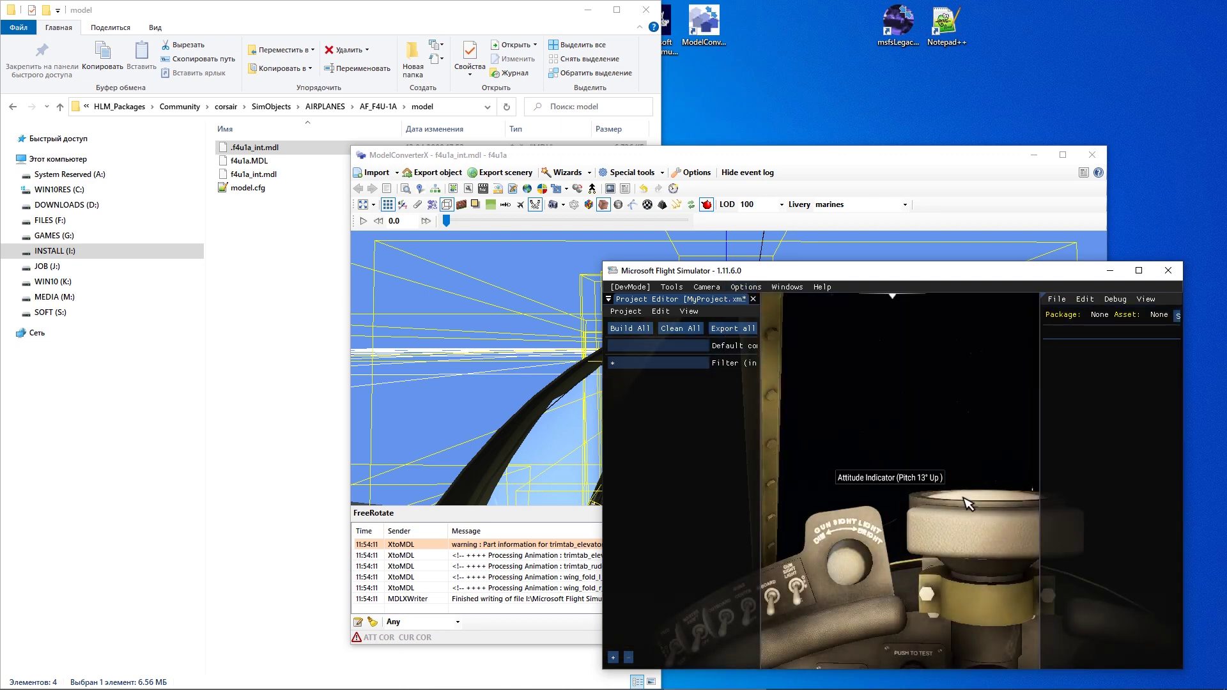
right_drag(966, 503, 940, 412)
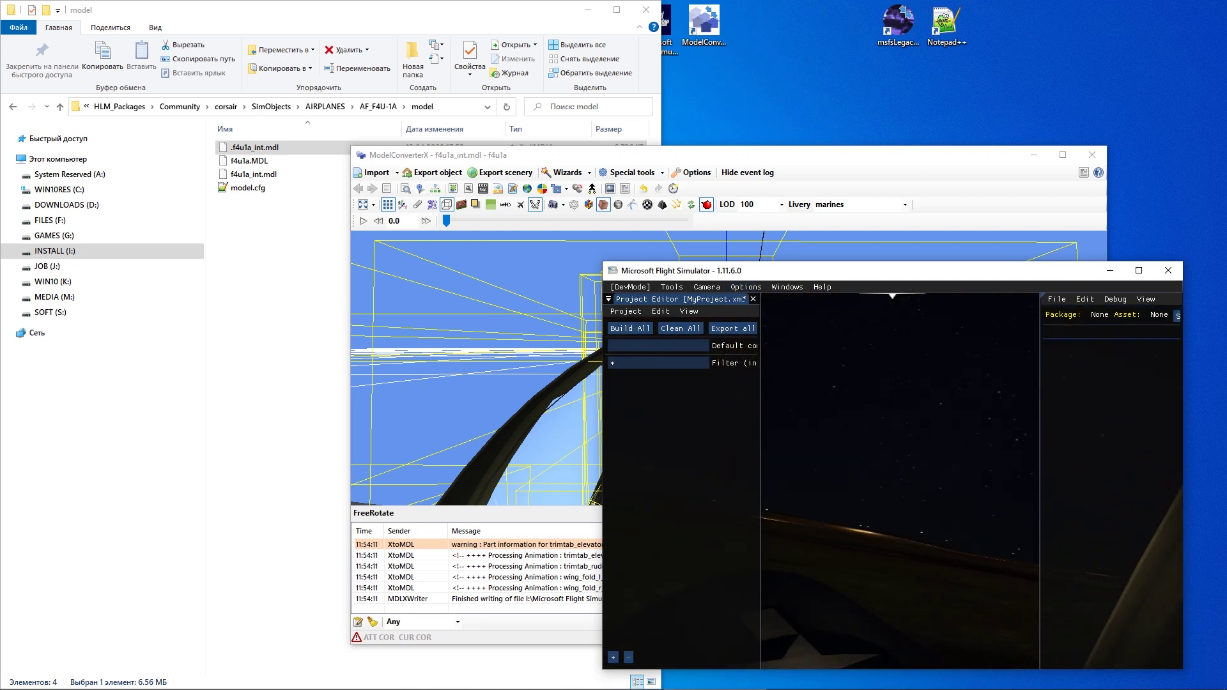
mouse_move(939, 413)
right_down()
mouse_move(939, 479)
mouse_move(939, 403)
mouse_move(818, 470)
right_up()
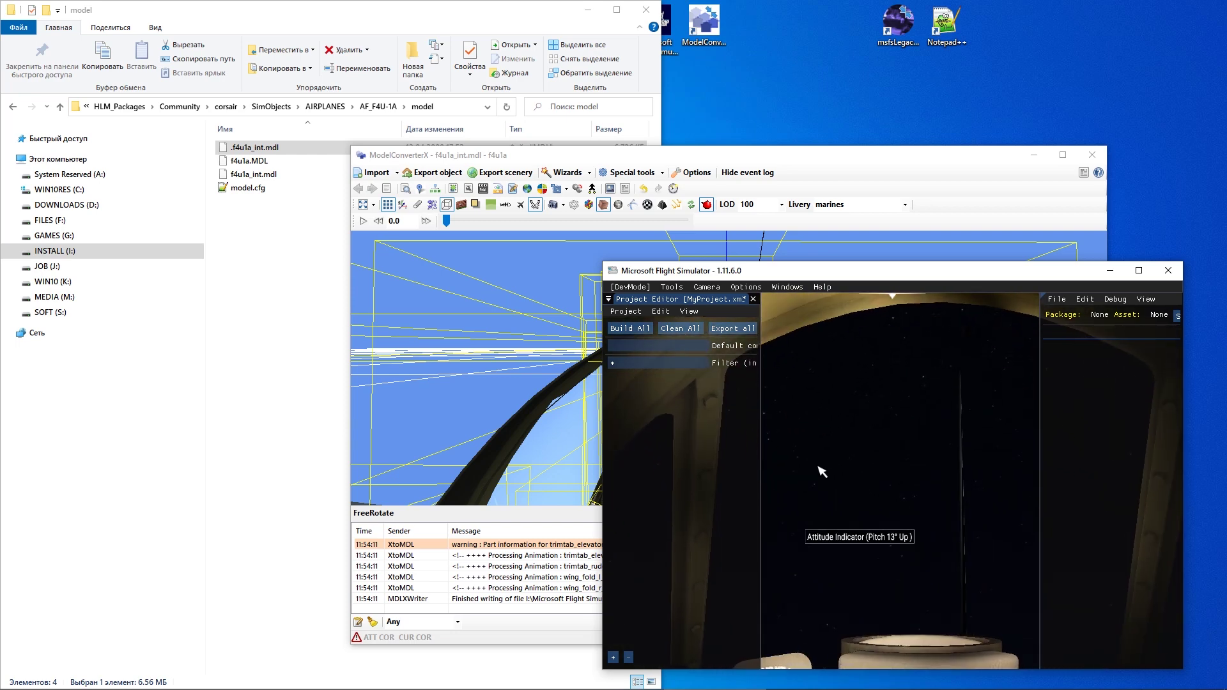
Set local time back to 9h, check the canopy against the sky, and rotate the ModelConverterX preview.
click(747, 286)
click(783, 339)
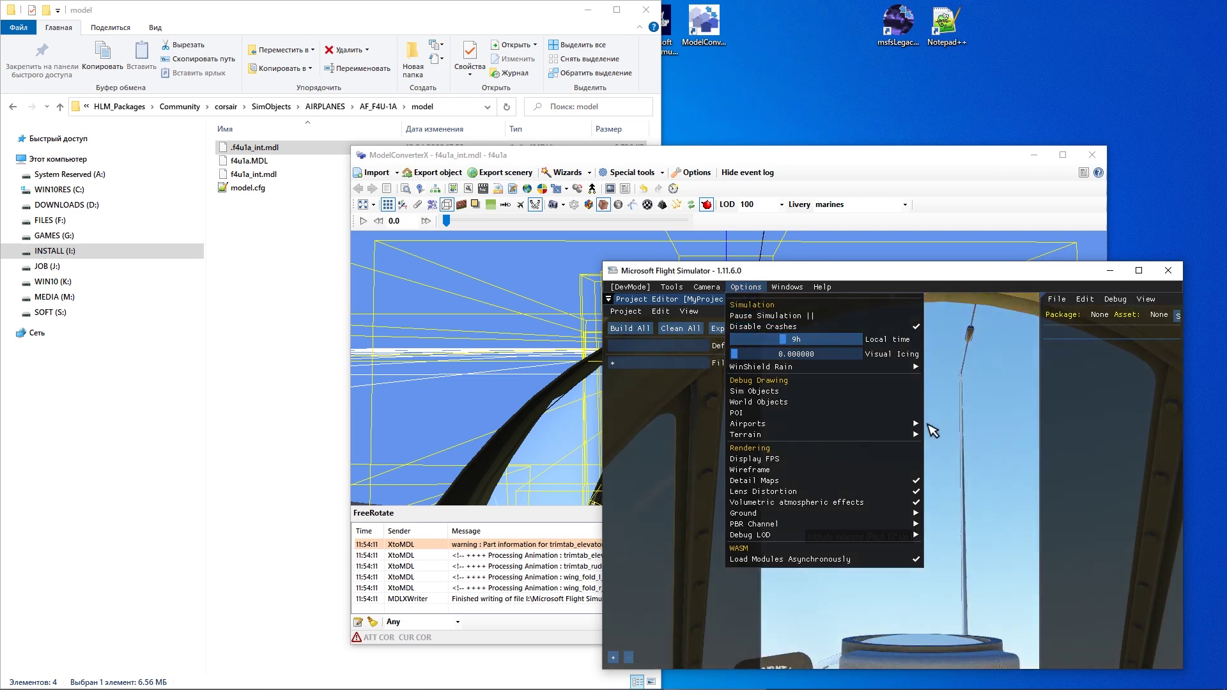
click(970, 495)
mouse_move(850, 523)
right_down()
mouse_move(846, 484)
mouse_move(871, 482)
mouse_move(854, 433)
mouse_move(927, 452)
right_up()
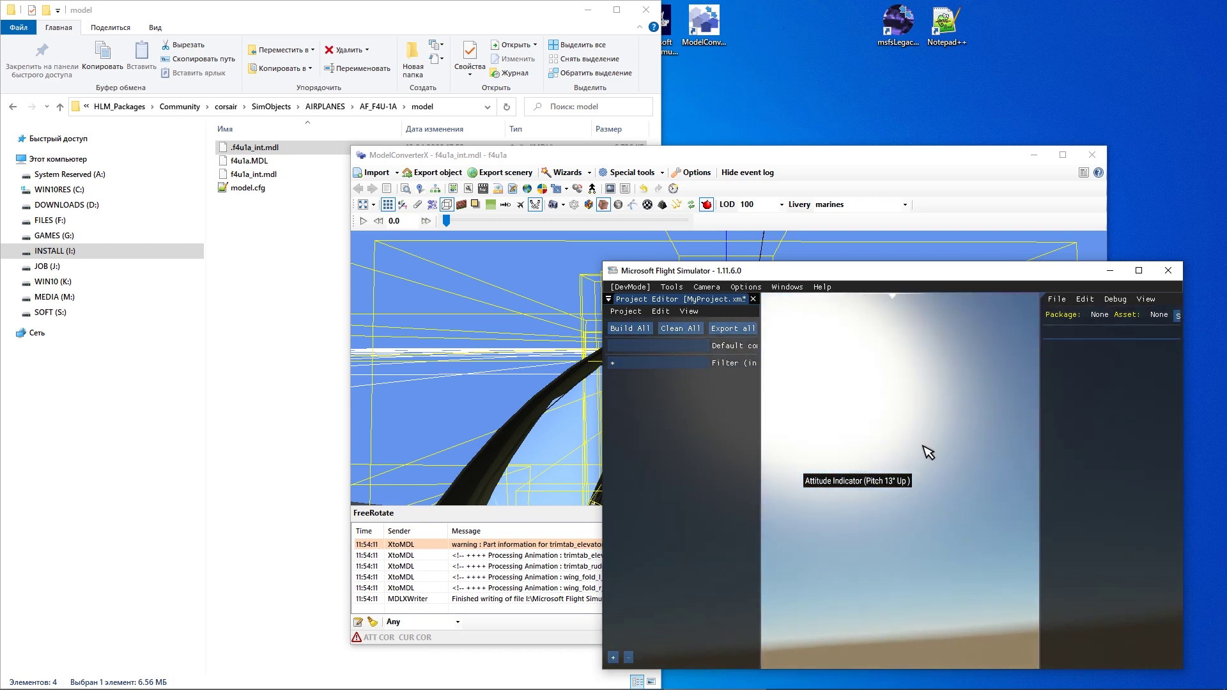
click(758, 166)
mouse_move(687, 340)
mouse_down()
mouse_move(693, 368)
mouse_move(856, 390)
mouse_up()
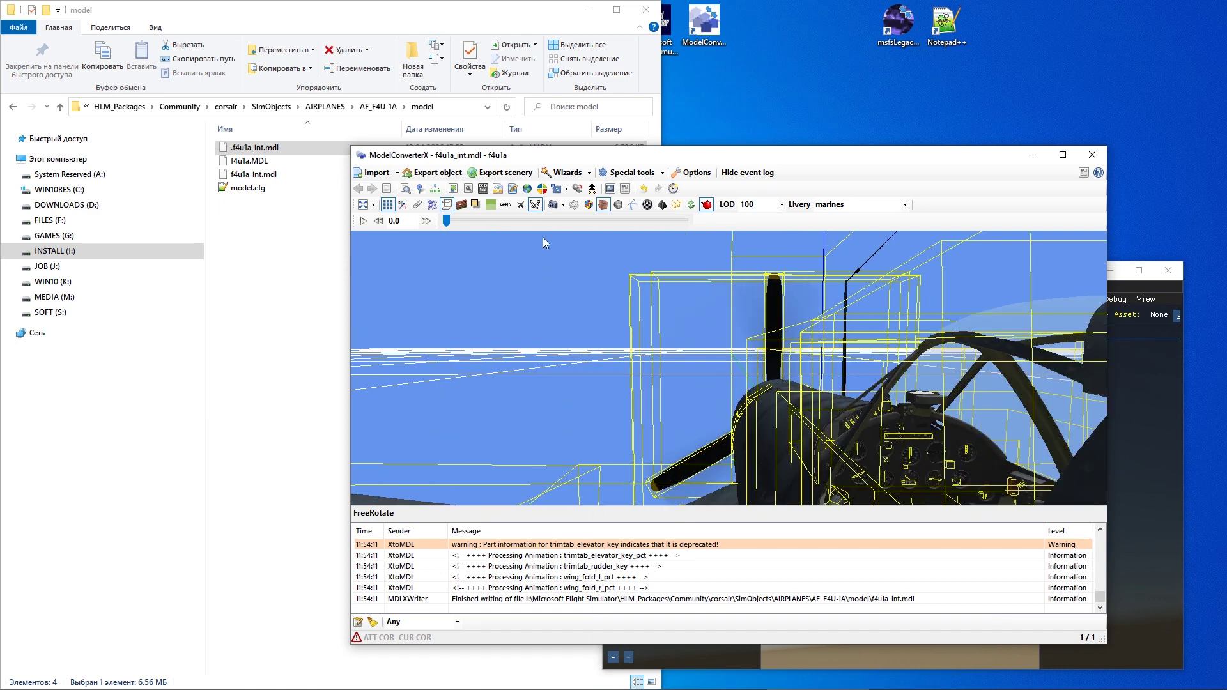
Reopen the Material Editor and select the color265A5A5A material.
click(454, 189)
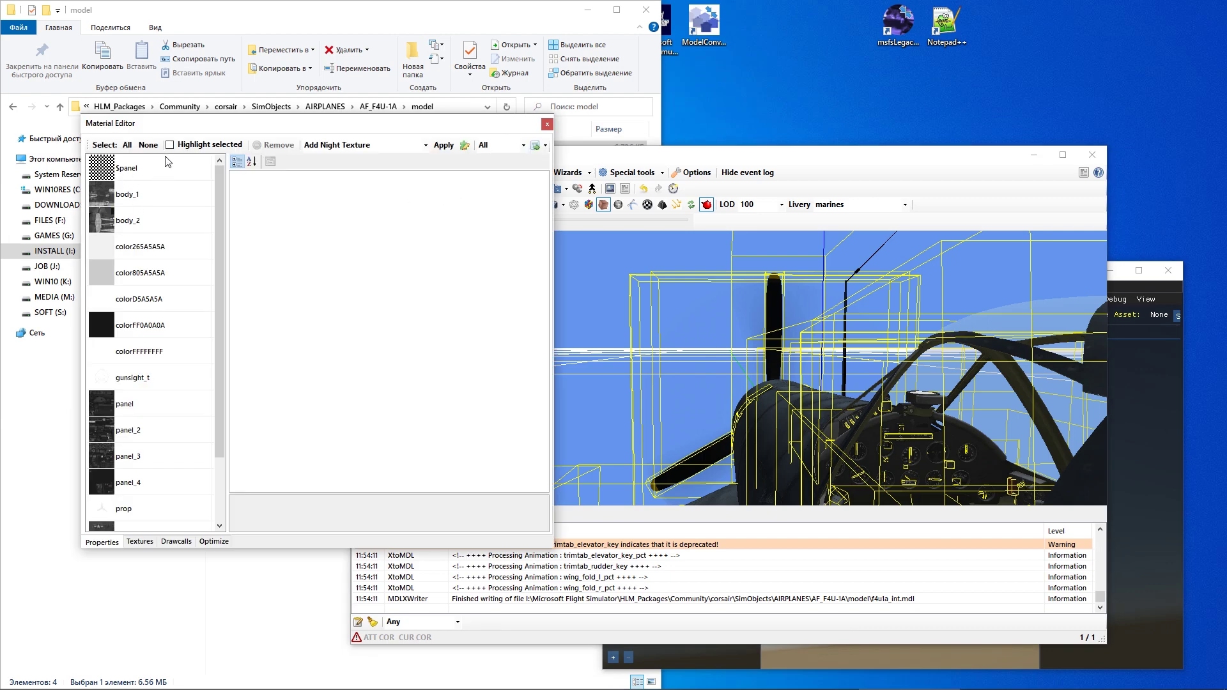
click(147, 177)
key(Down)
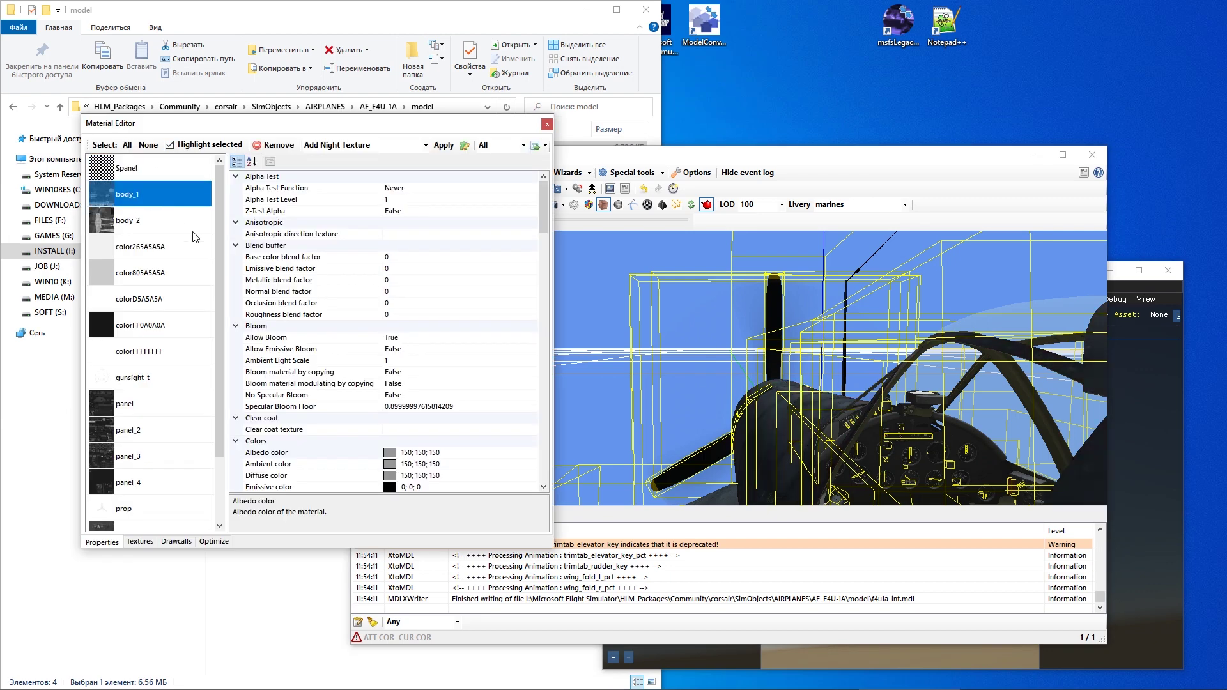
key(Down)
key(Down)
key(Down)
key(Up)
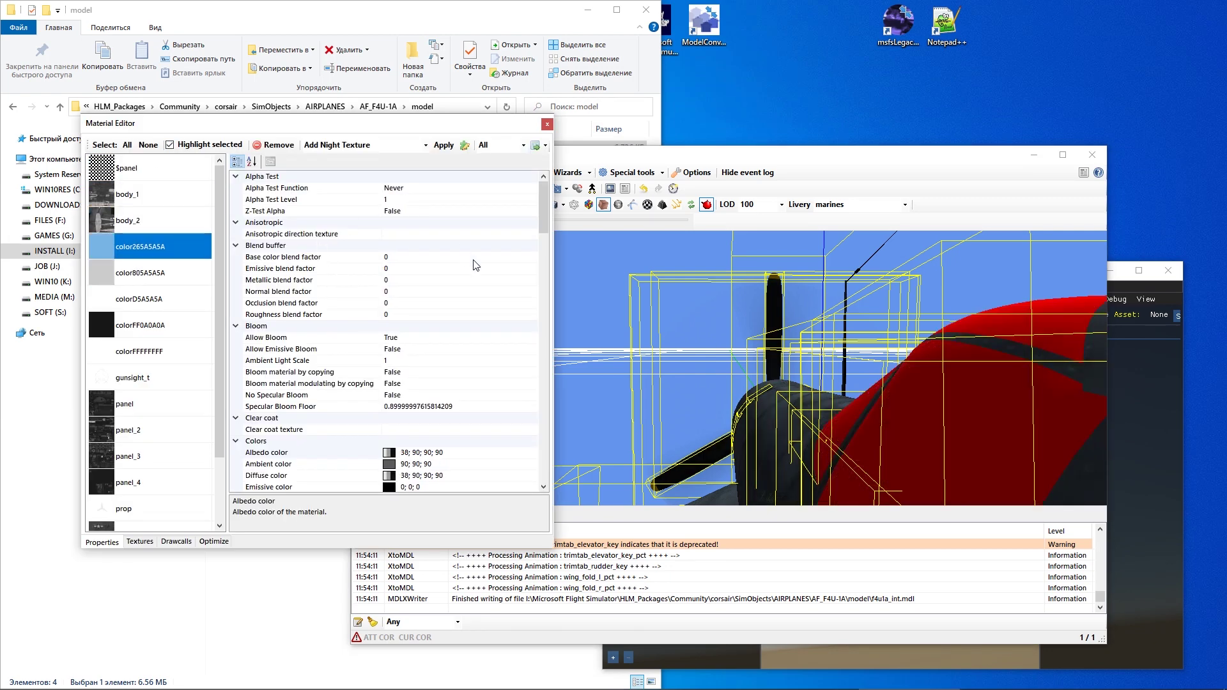
drag(735, 334, 742, 374)
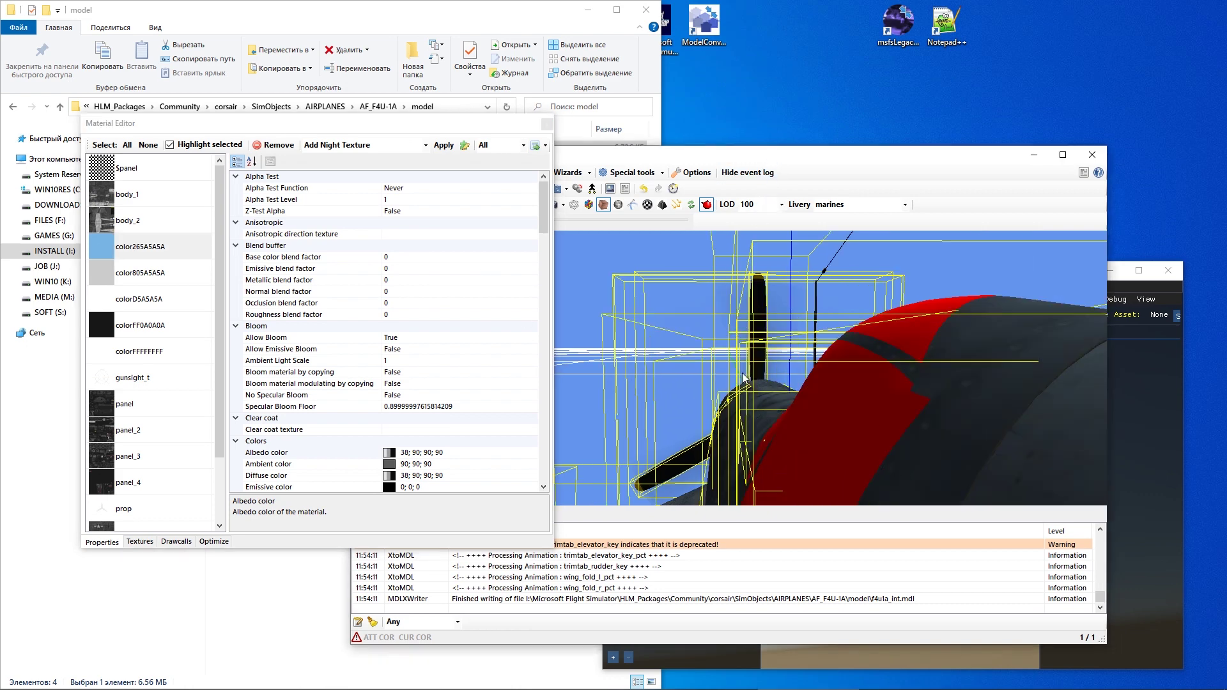
scroll(742, 374, up, 2)
scroll(742, 373, up, 2)
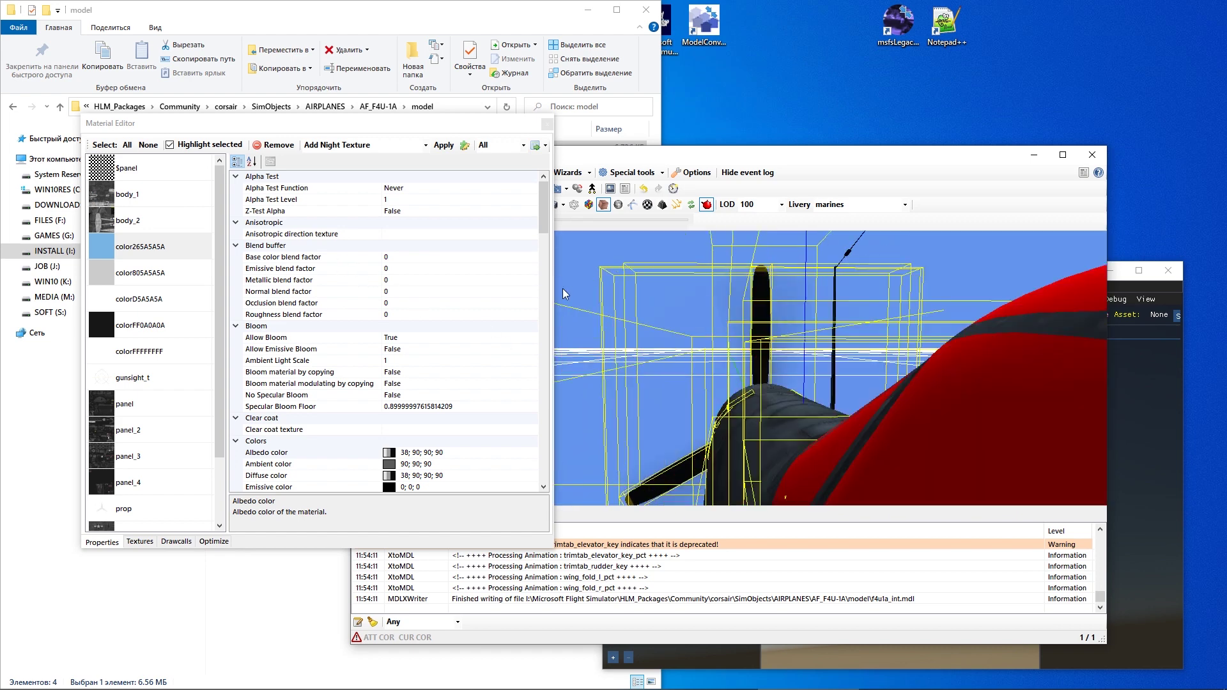
drag(543, 211, 542, 281)
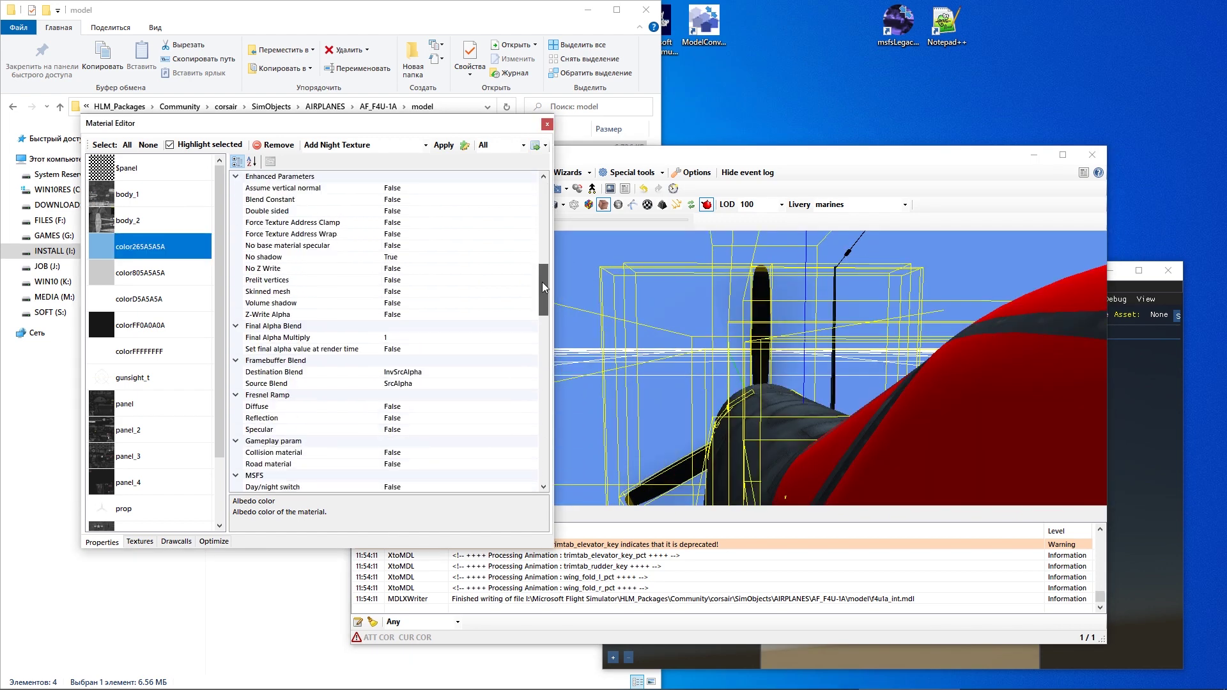
Set color265A5A5A's Destination Blend and Source Blend both to One.
click(512, 372)
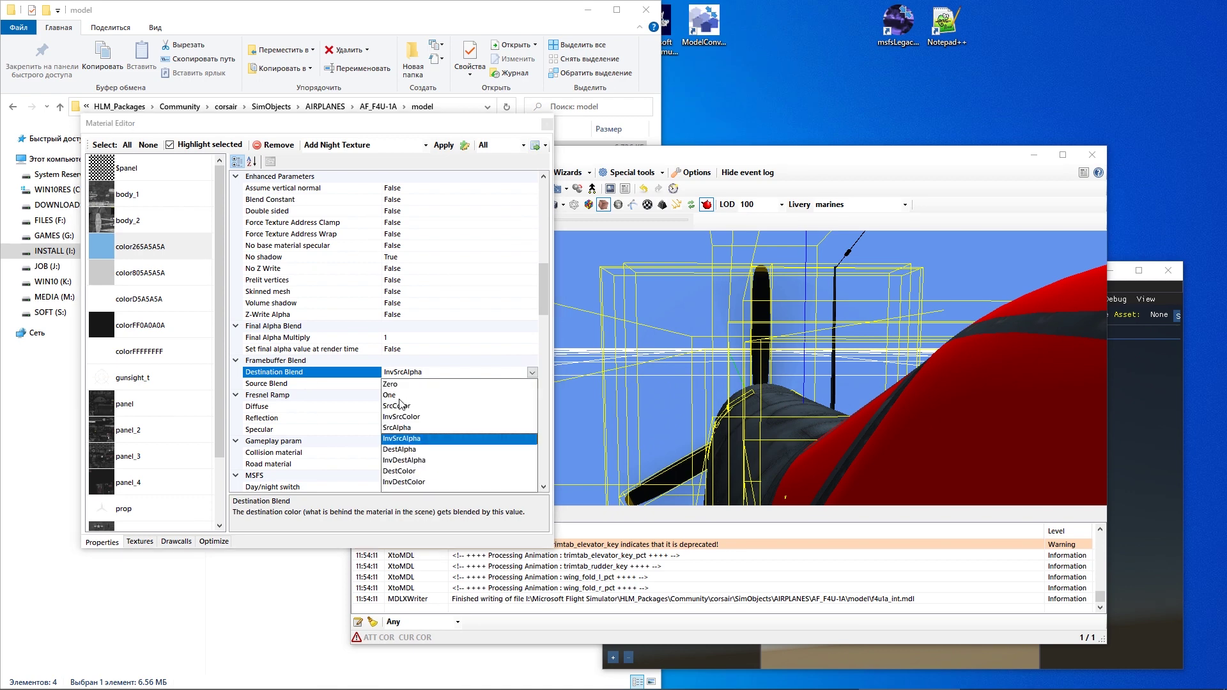
click(391, 395)
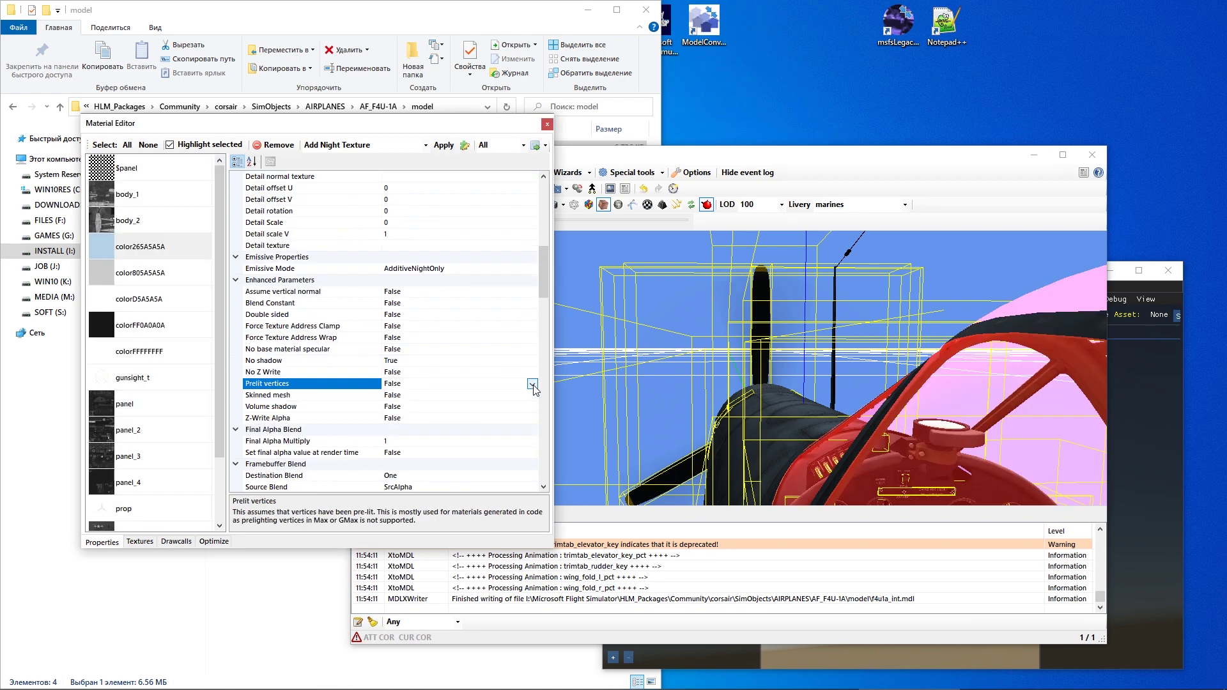
click(534, 487)
click(533, 476)
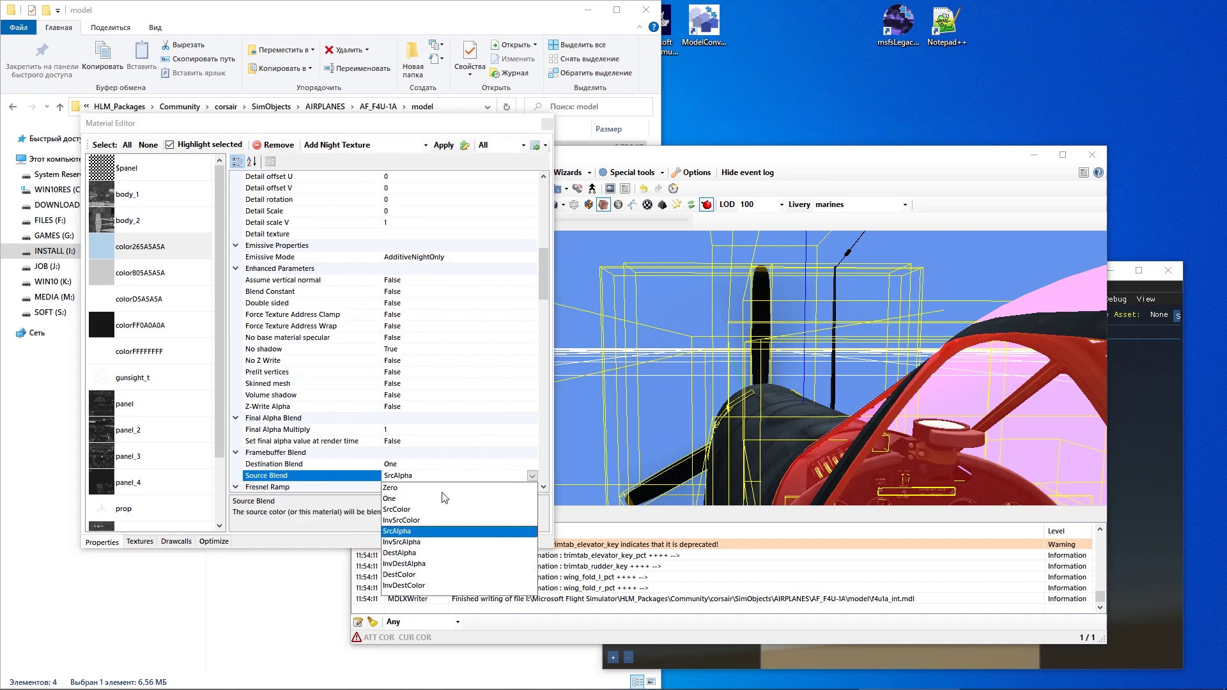
click(389, 500)
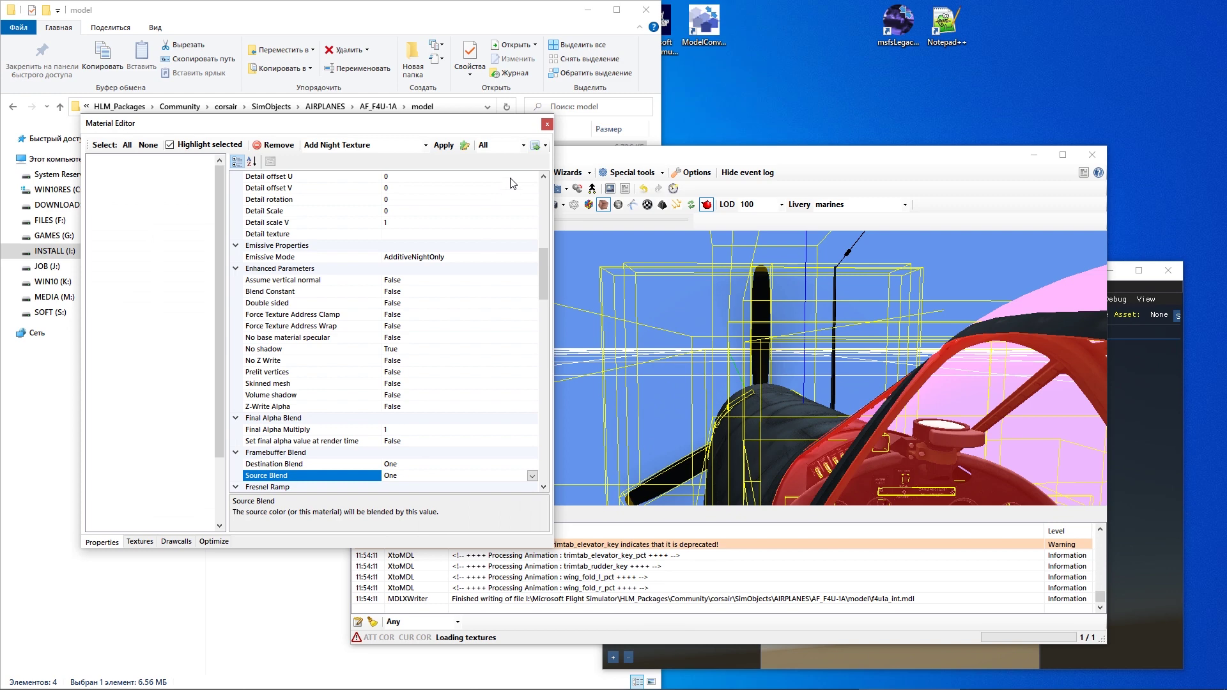
Close the Material Editor and save the export over f4u1a_int.mdl, confirming the overwrite.
click(546, 125)
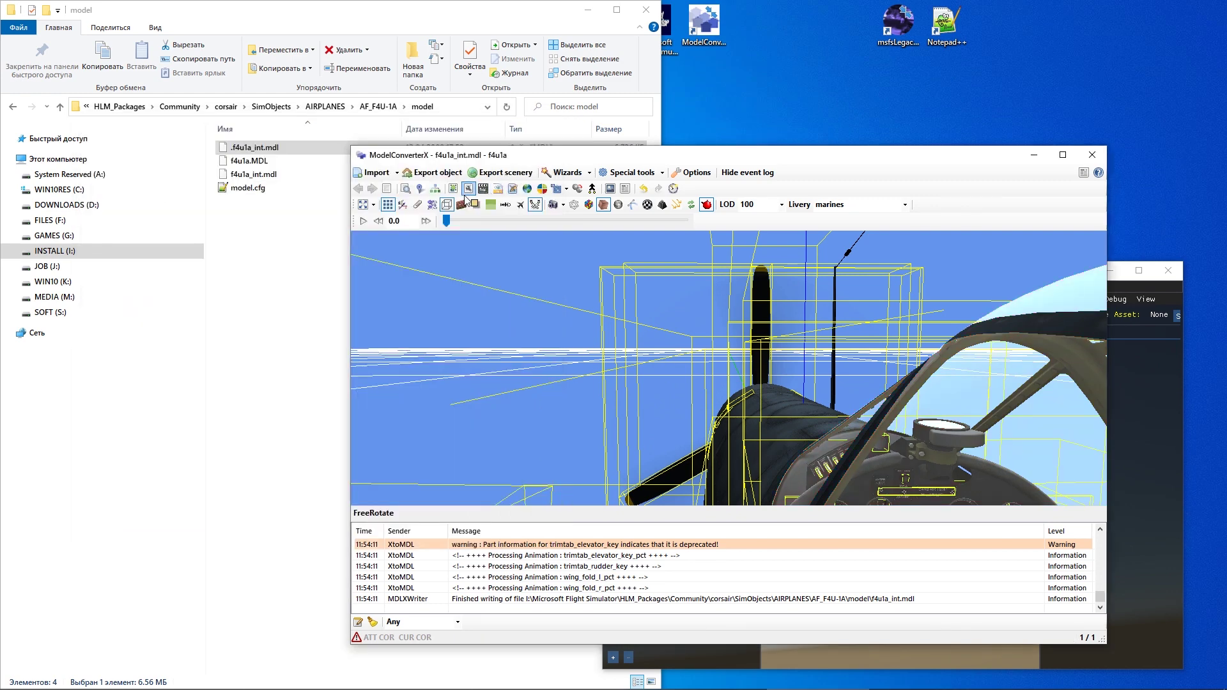
click(446, 173)
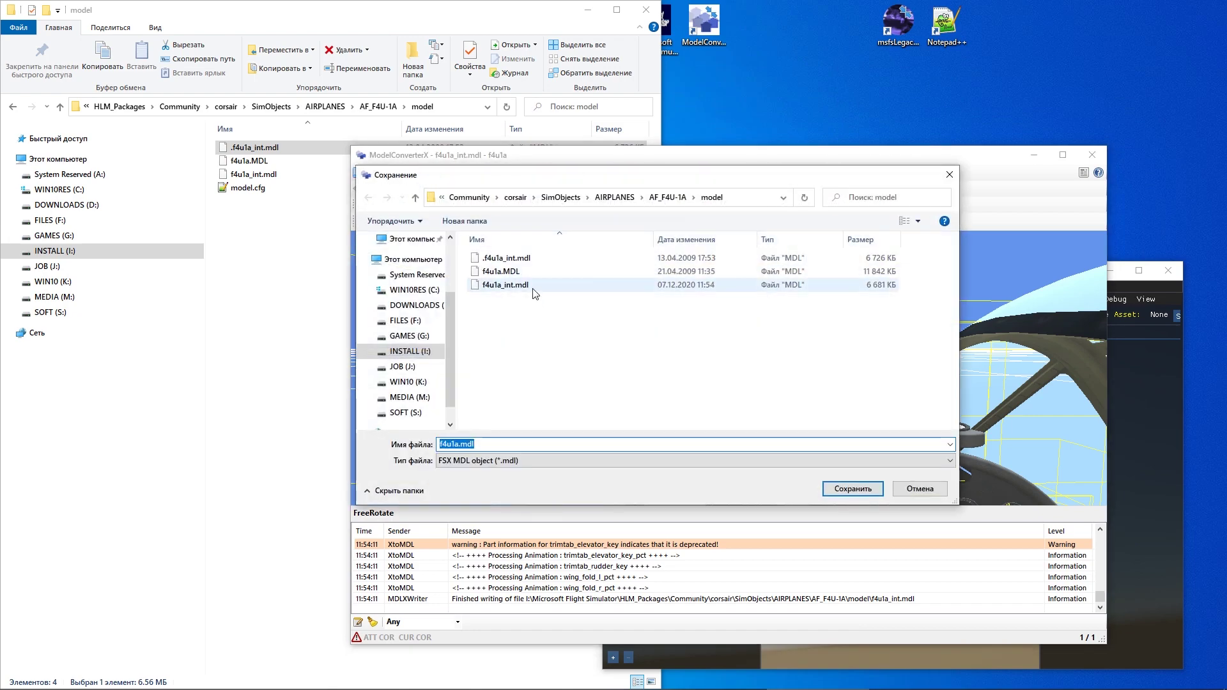
click(508, 273)
click(506, 285)
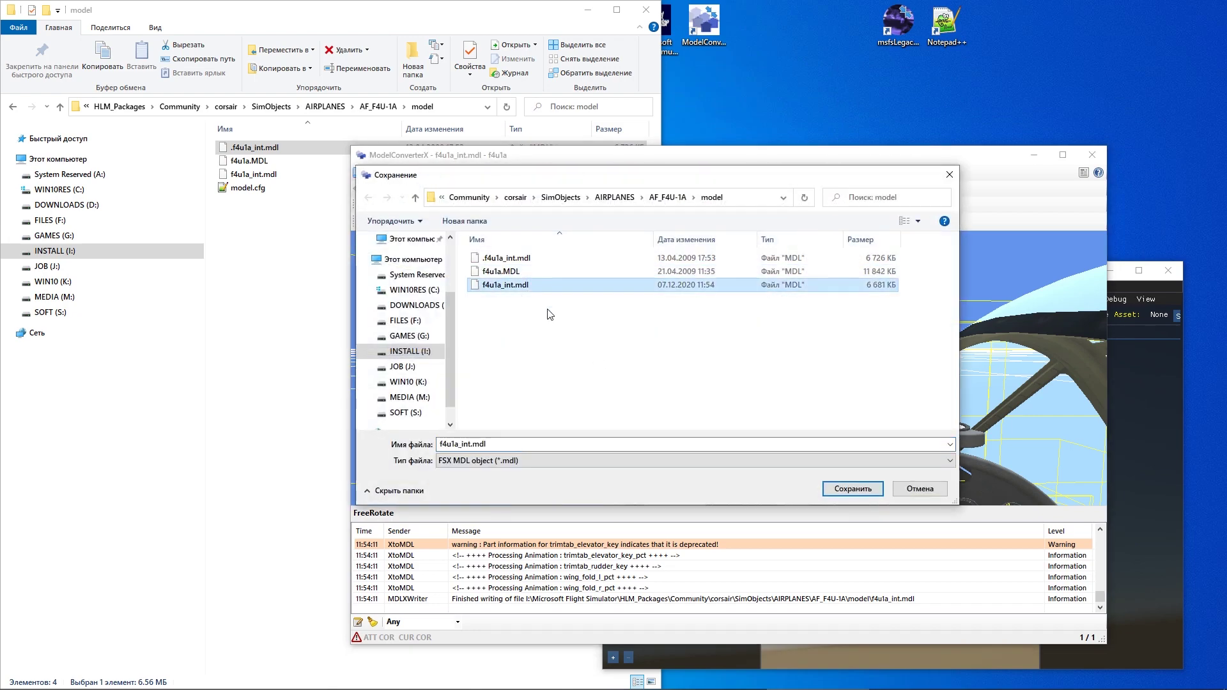
click(849, 490)
click(635, 351)
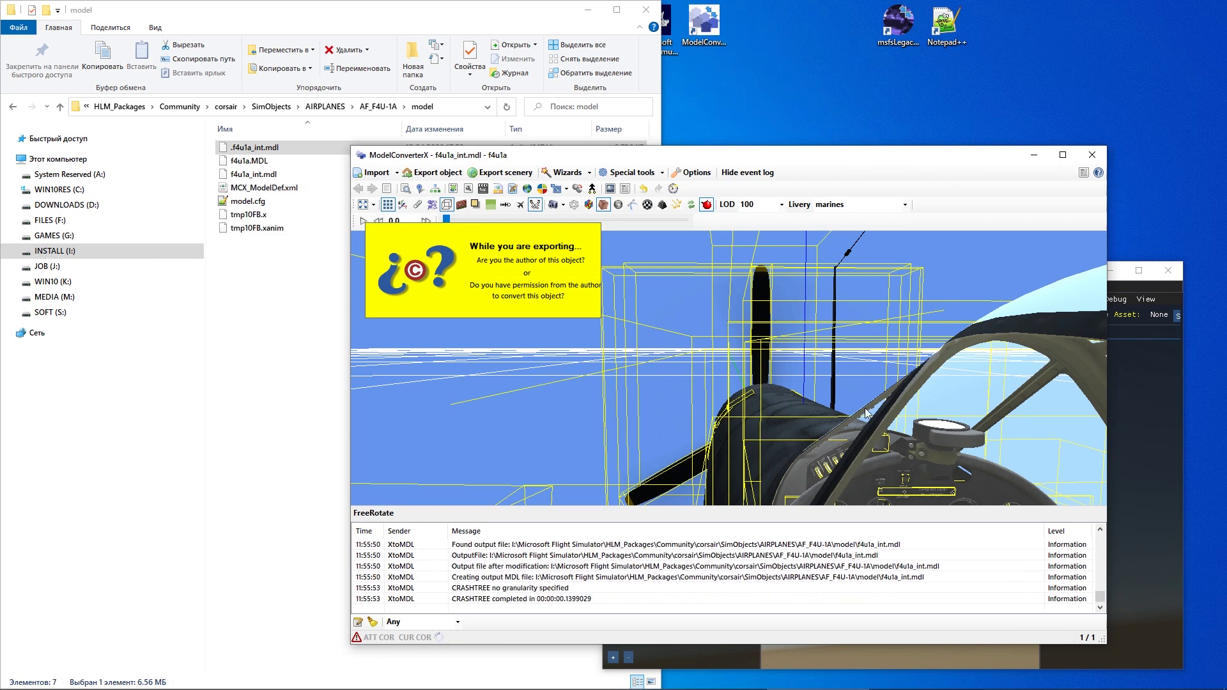
Look around the MSFS Corsair cockpit to check the canopy glass and instrument panel are transparent.
click(881, 661)
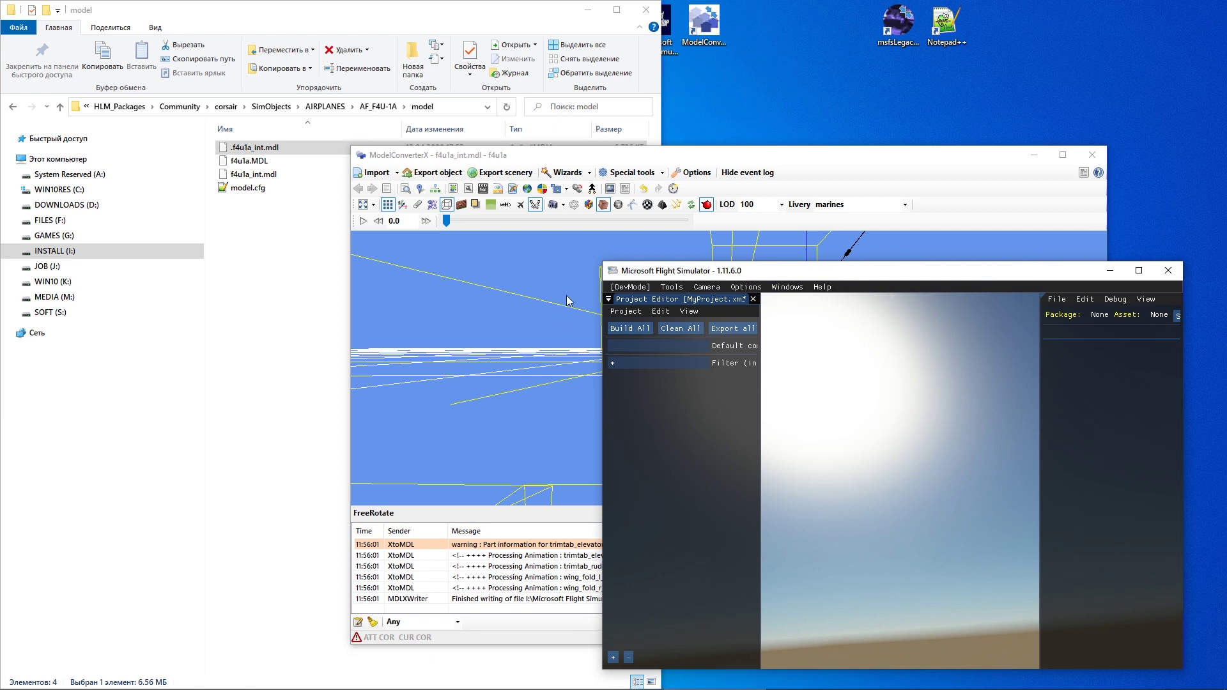
click(1057, 297)
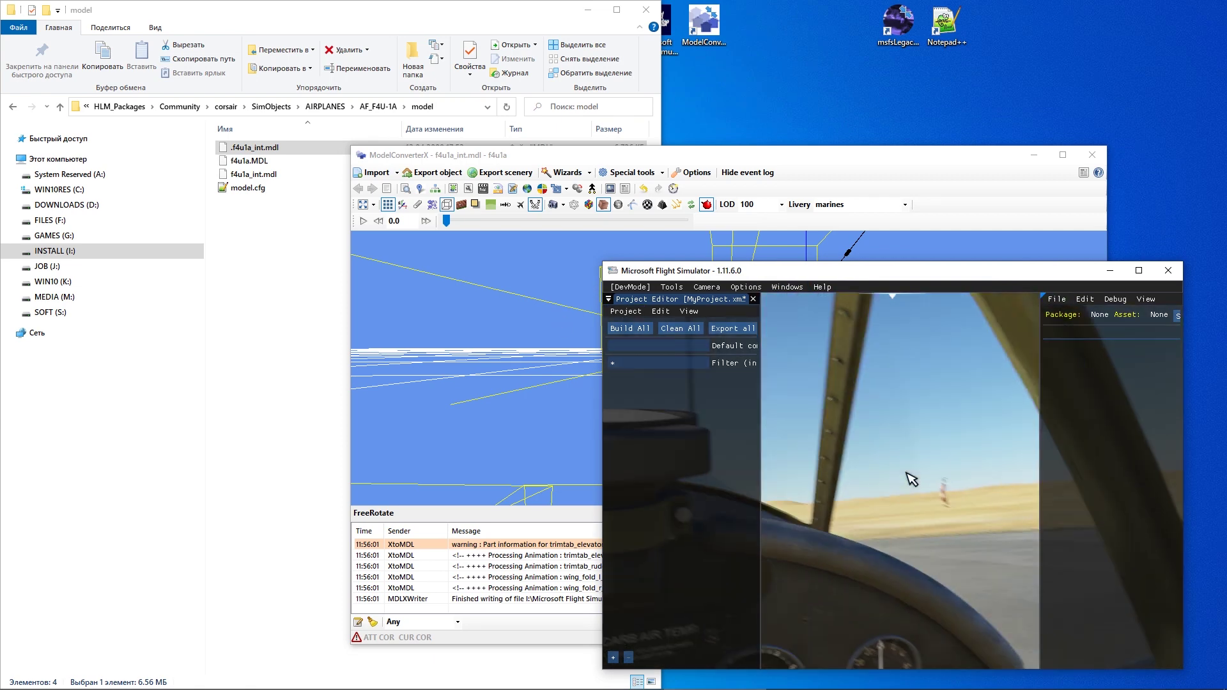
right_drag(911, 479, 899, 428)
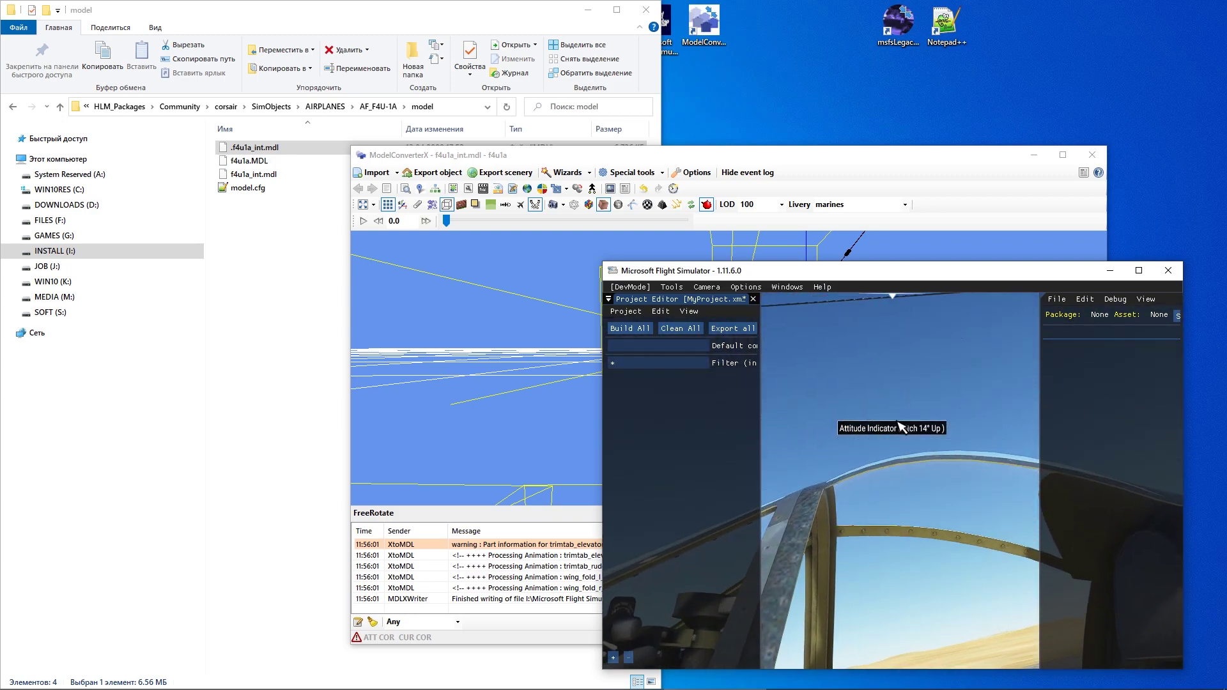
right_drag(964, 482, 1005, 471)
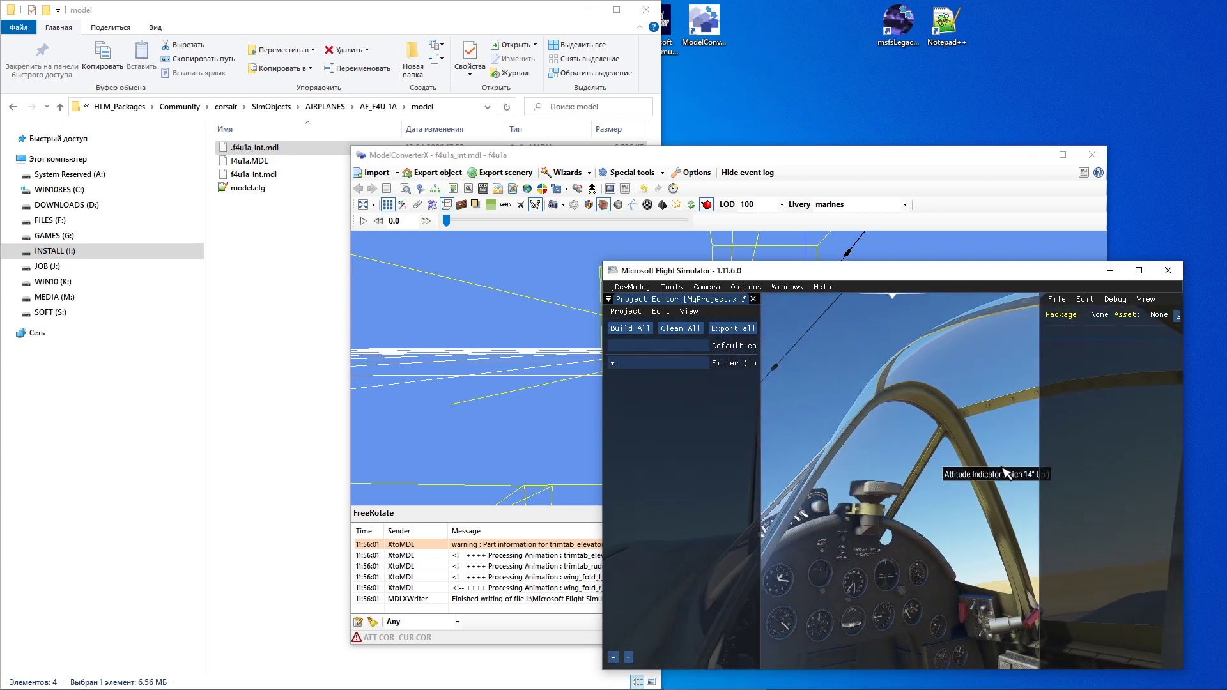
right_drag(1004, 472, 1123, 394)
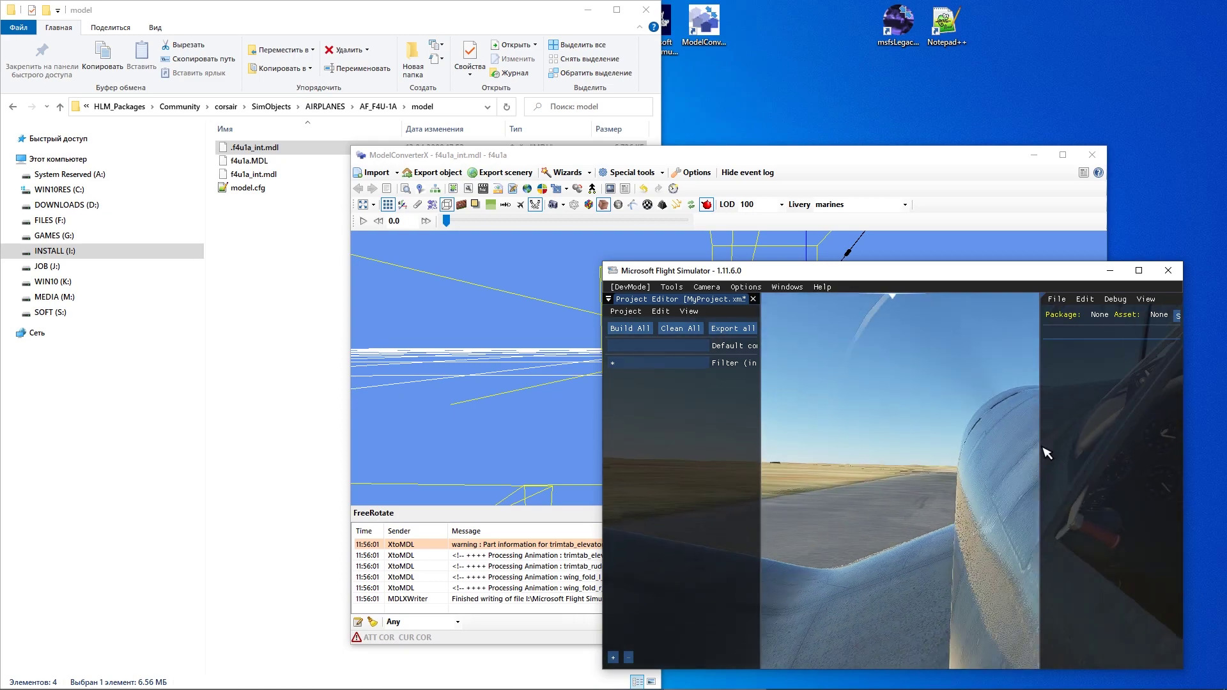
right_drag(963, 463, 949, 485)
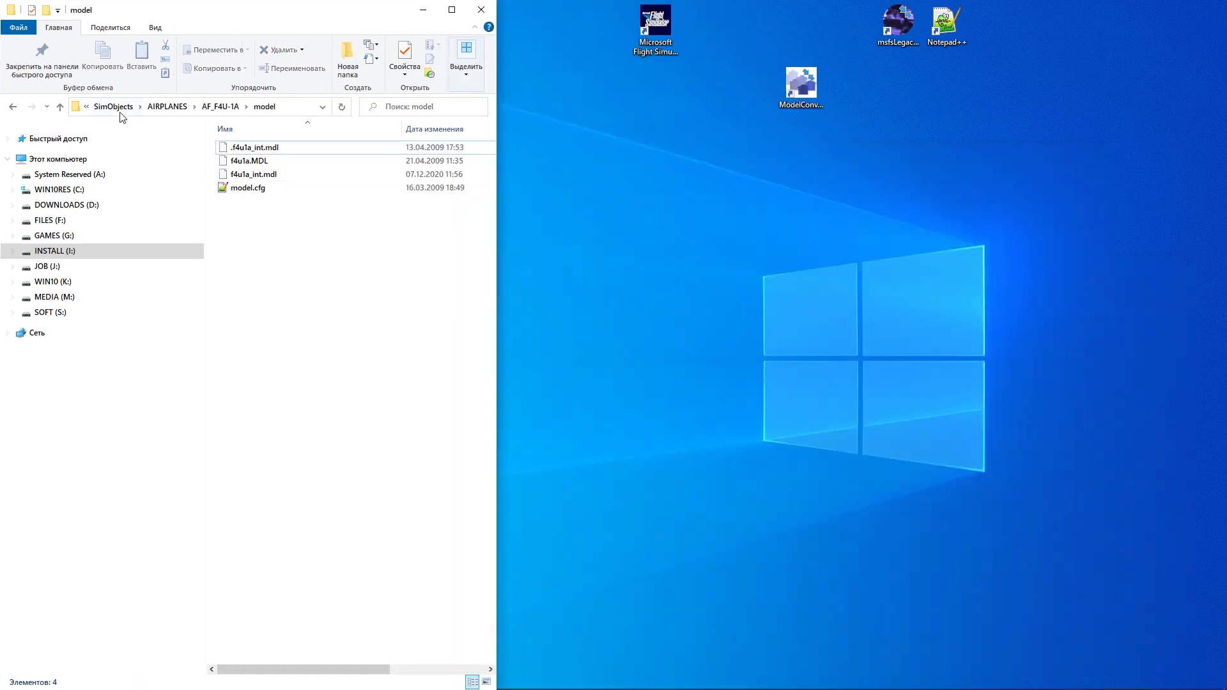
Go up to the Community folder and permanently delete the corsair_CVT_ folder.
click(123, 107)
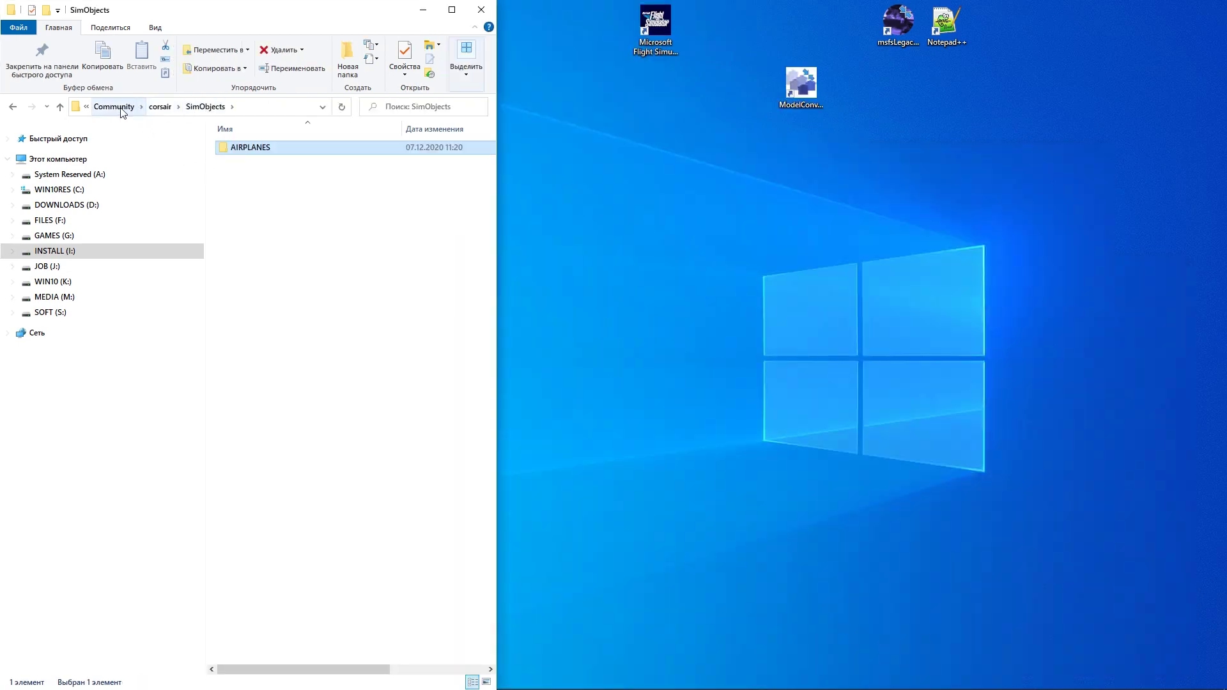
click(116, 106)
click(246, 163)
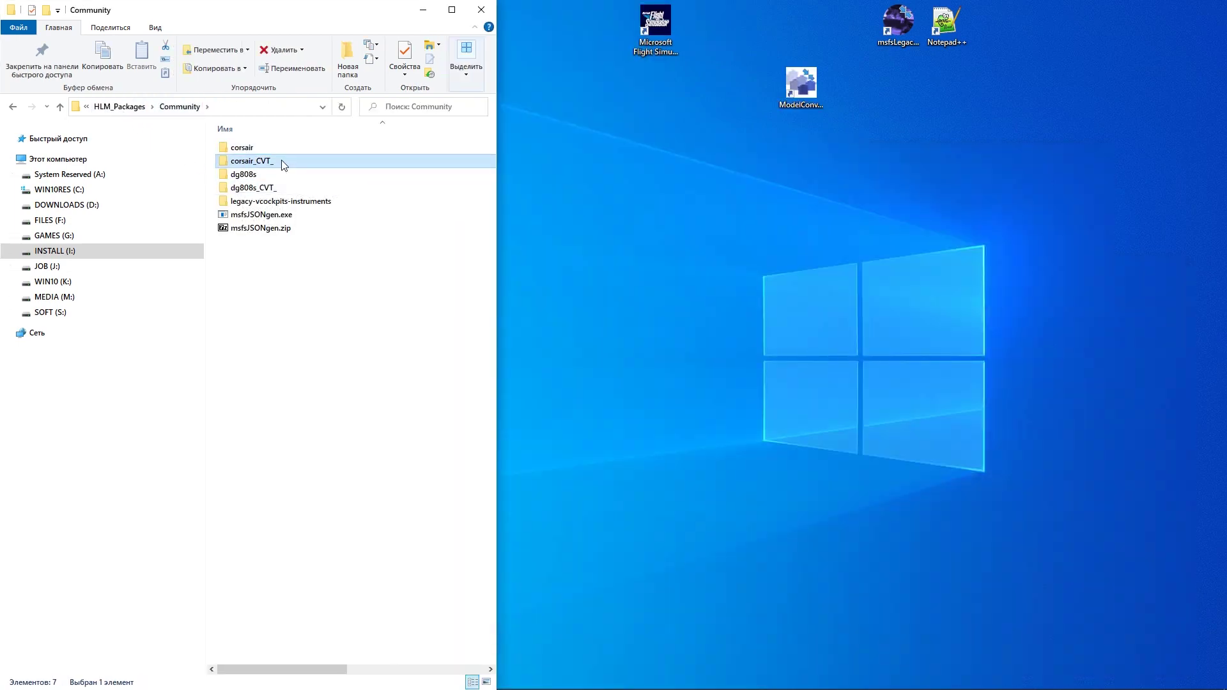
key(shift+Delete)
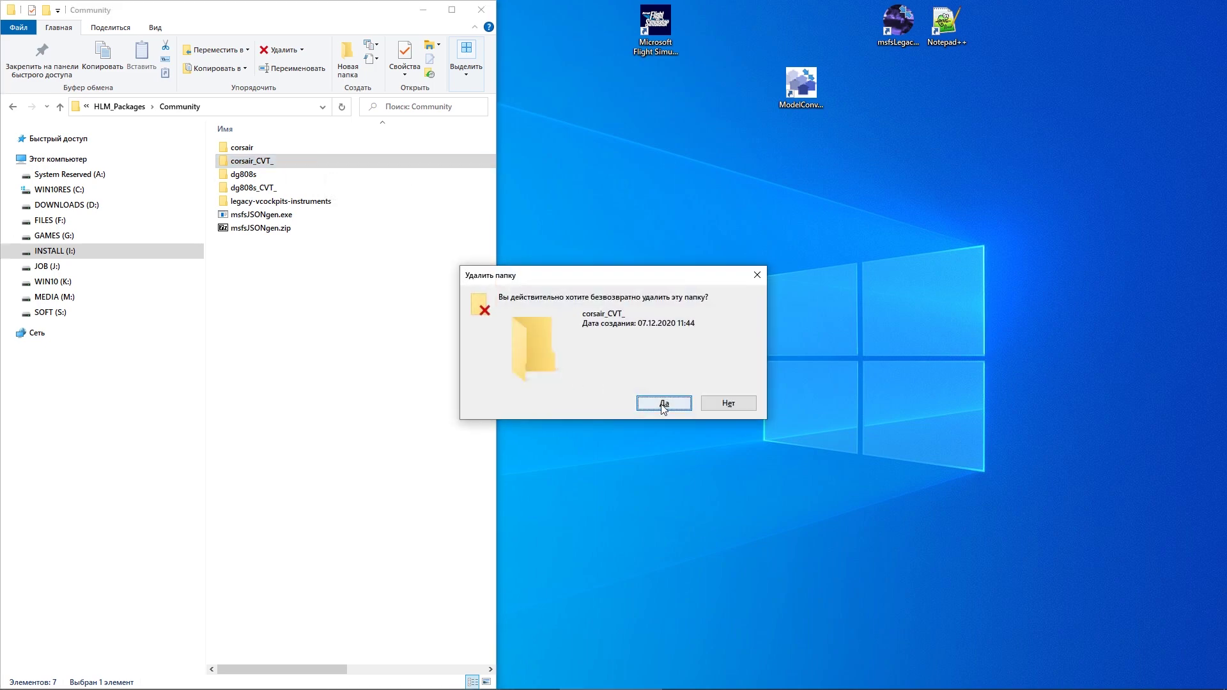
click(663, 404)
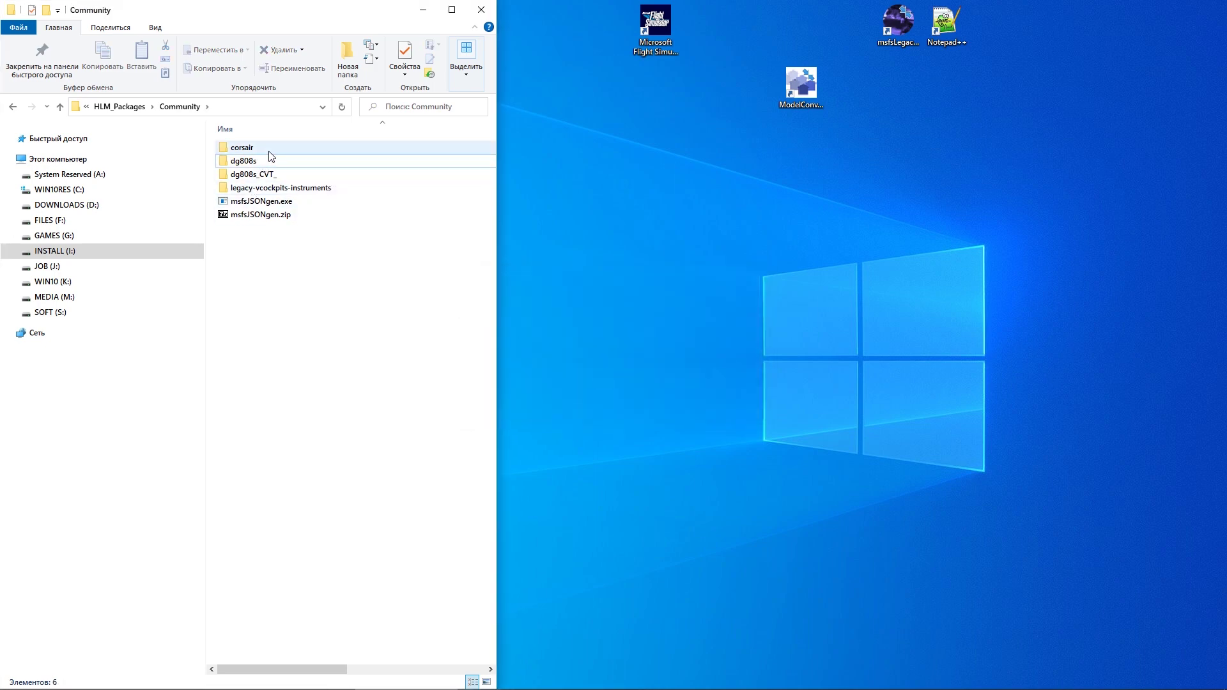